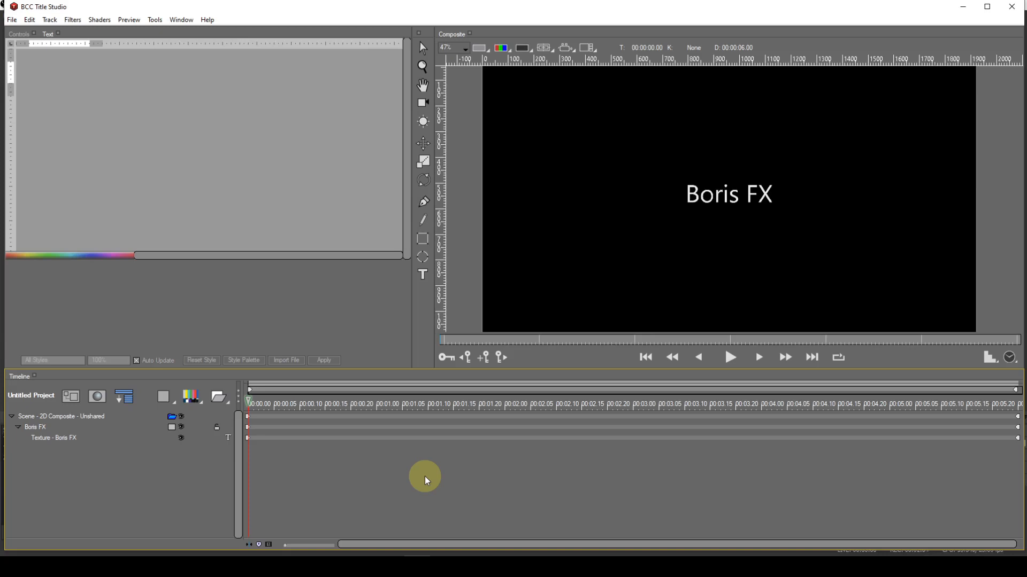
- Replace the Boris FX title text with "Description" and move it to the lower left of the frame, about X 369, Y 924
left_click(36, 428)
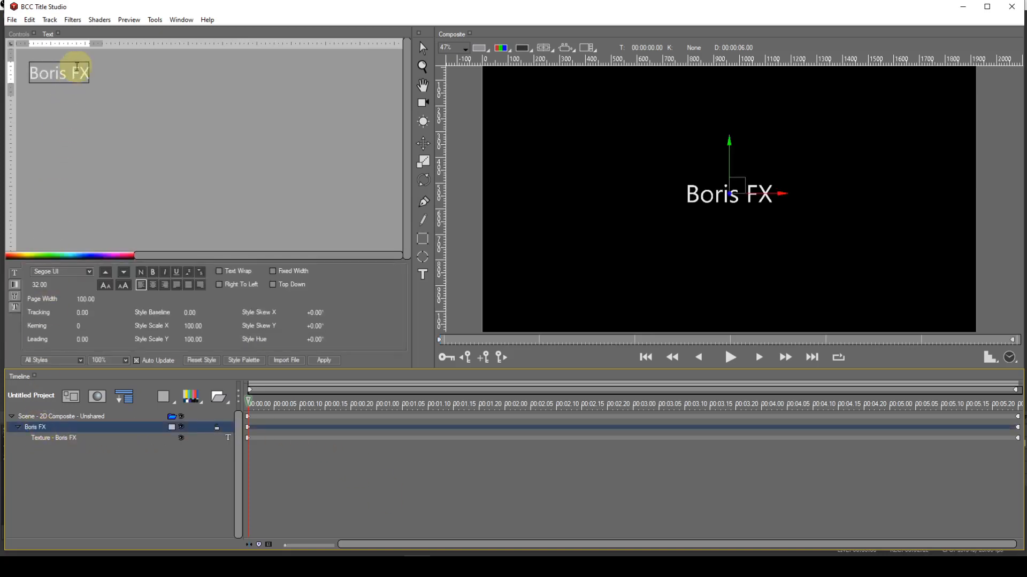
left_click_drag(90, 75, 31, 73)
type("Descr")
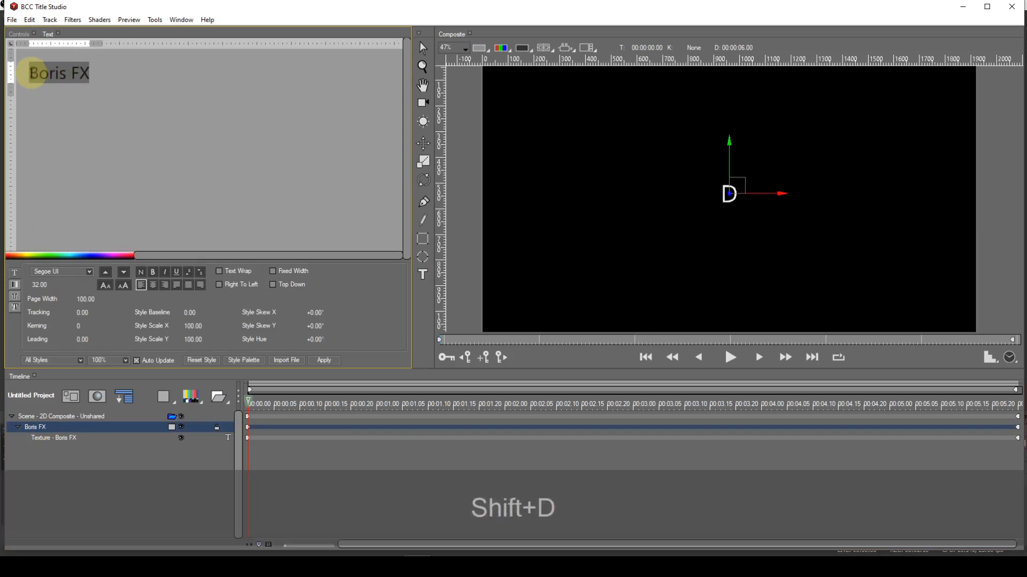
type("i")
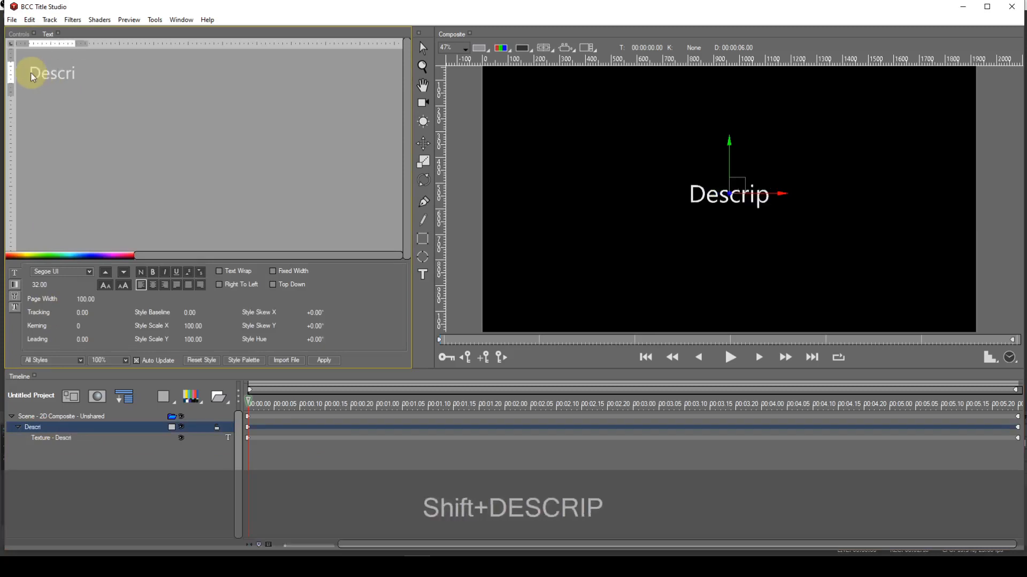
type("ption")
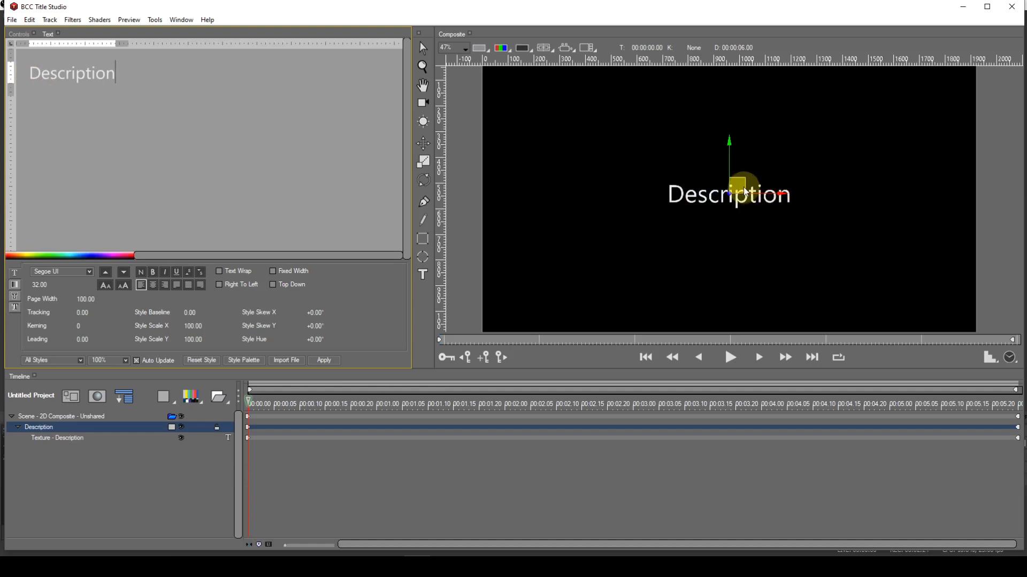
left_click_drag(739, 190, 589, 287)
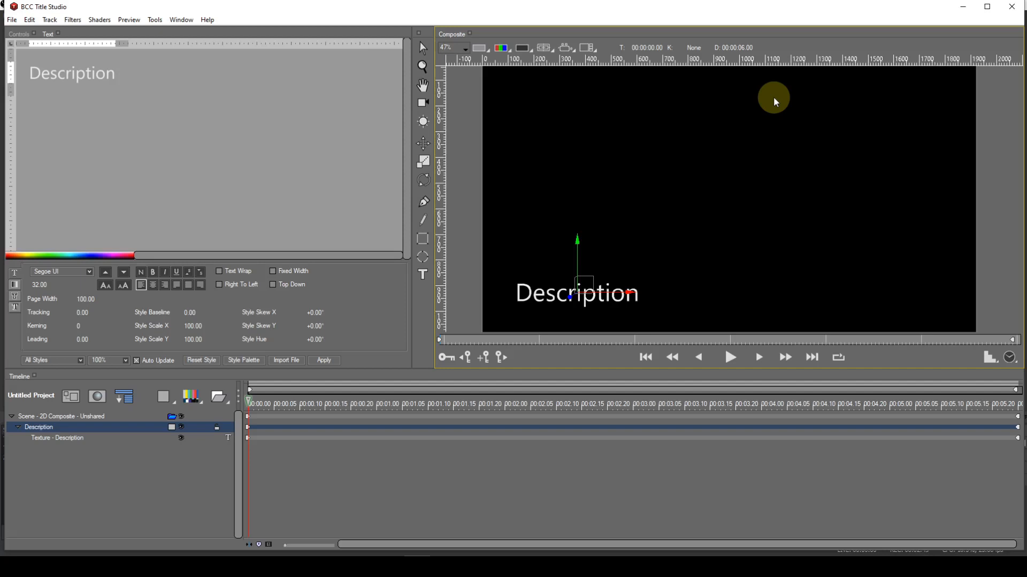
- Add a keyframe at 00:00:00.00 on the Description track and move the text off the frame's left edge, about X -250
left_click(483, 359)
left_click(22, 34)
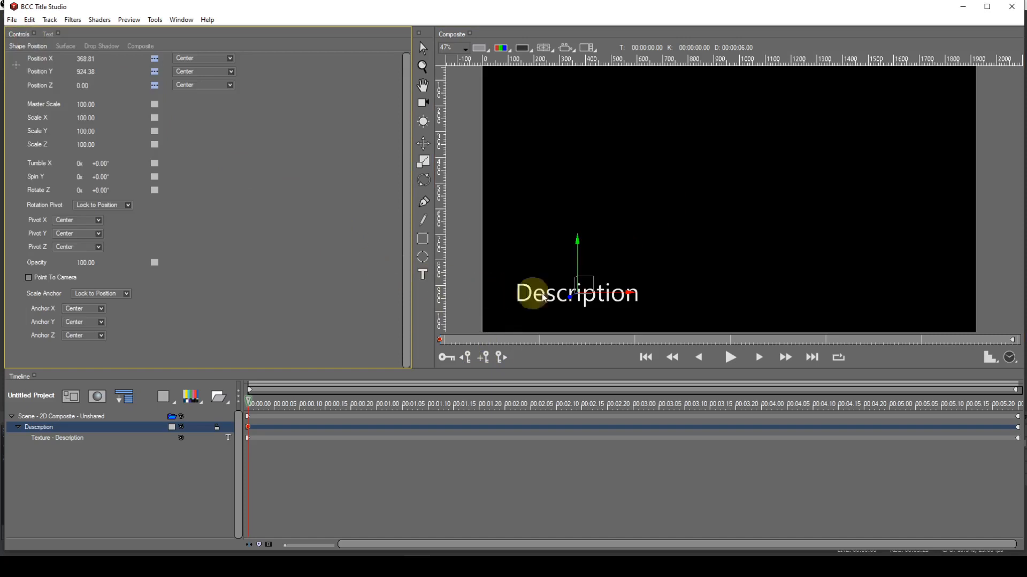
left_click_drag(600, 295, 446, 300)
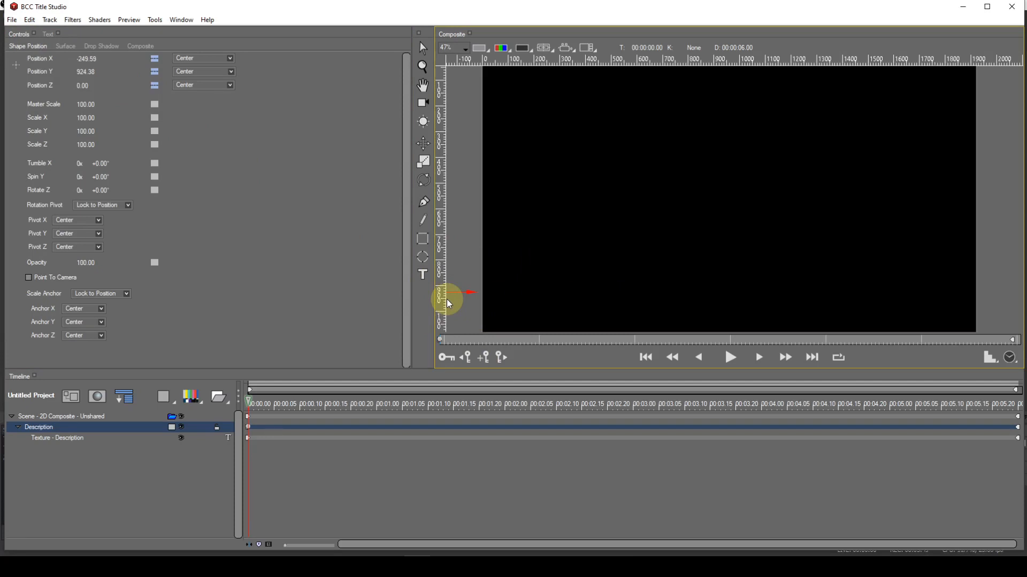
- Set the Position X interpolation of the starting Description keyframe to Decelerate
left_click(155, 63)
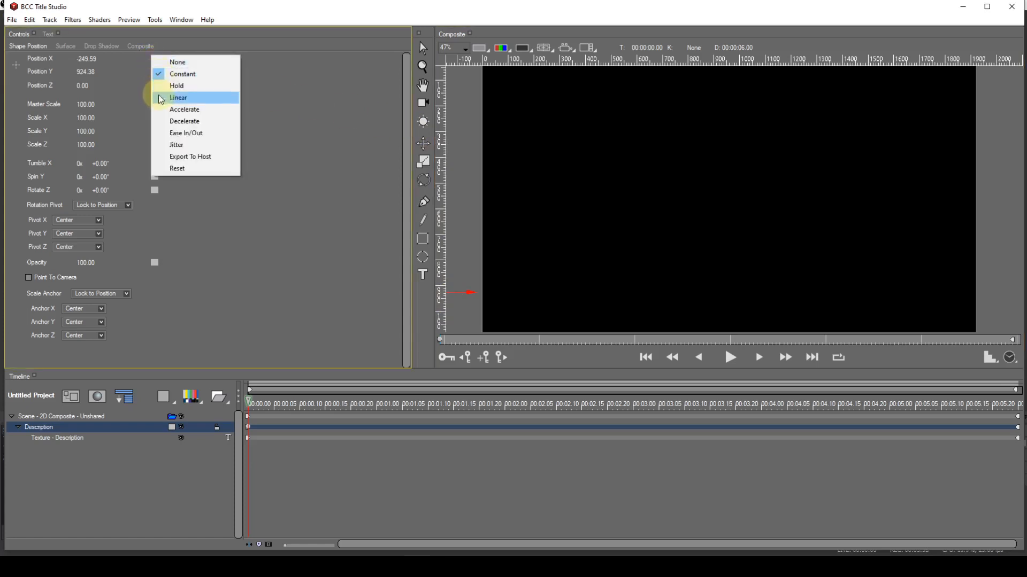
left_click(159, 119)
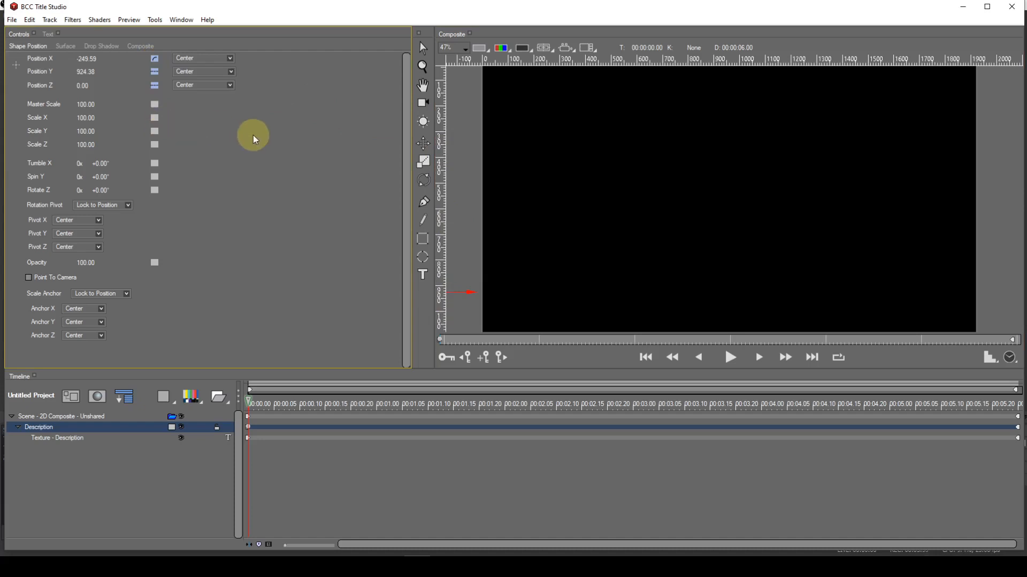
left_click(248, 426)
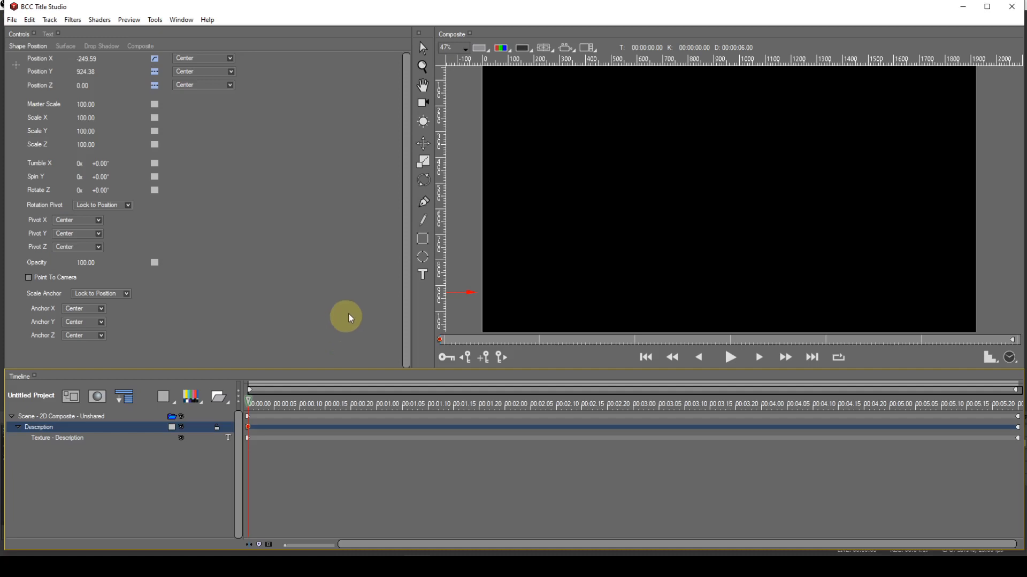
- Add a keyframe on the Description track at 00:00:01.00
left_click(648, 48)
type("01")
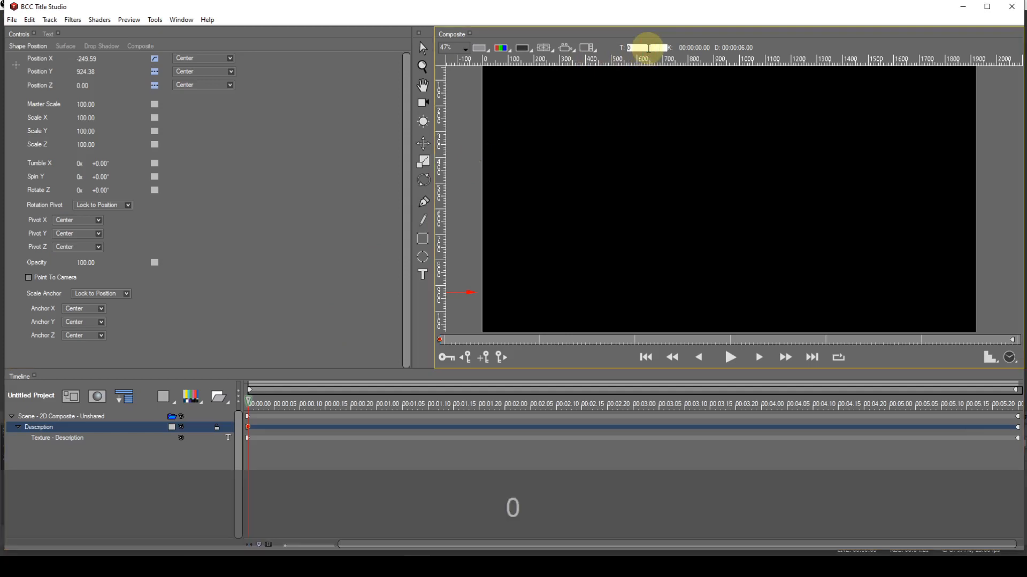
type("00")
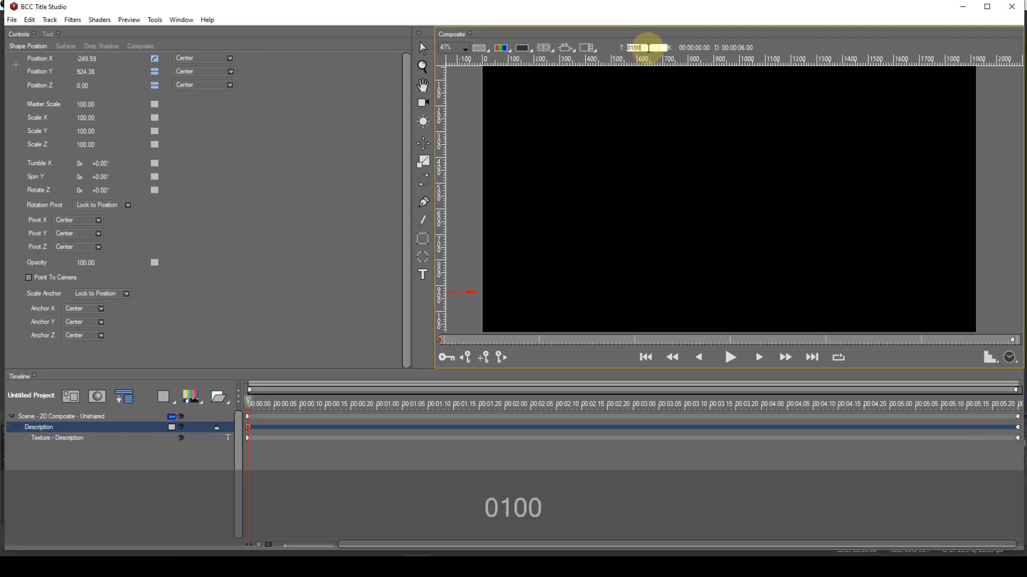
key("Return")
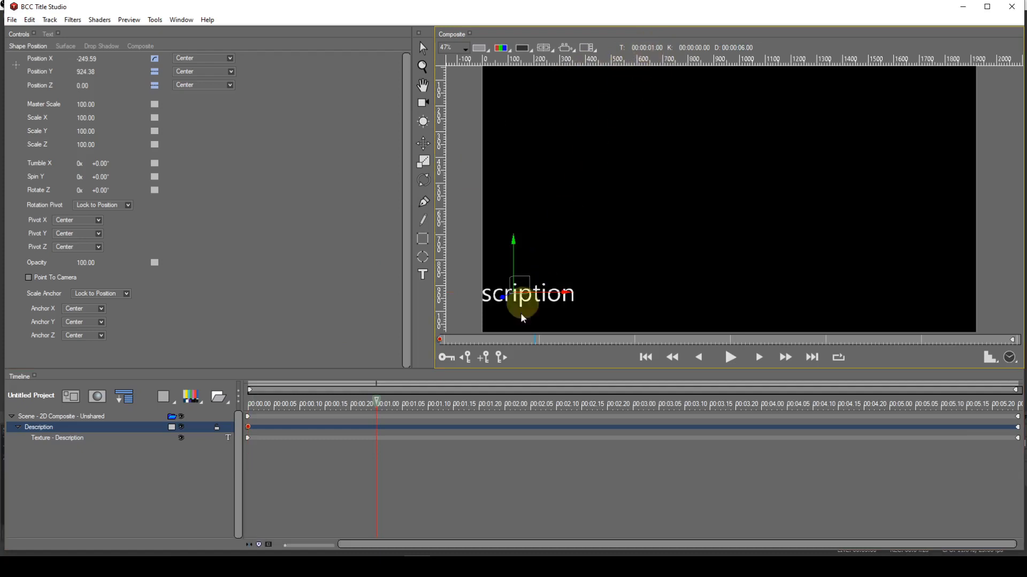
left_click(485, 363)
- At the one-second keyframe, move the text back into the frame to about X 348 and set its Position X interpolation to Hold
left_click_drag(543, 299, 601, 298)
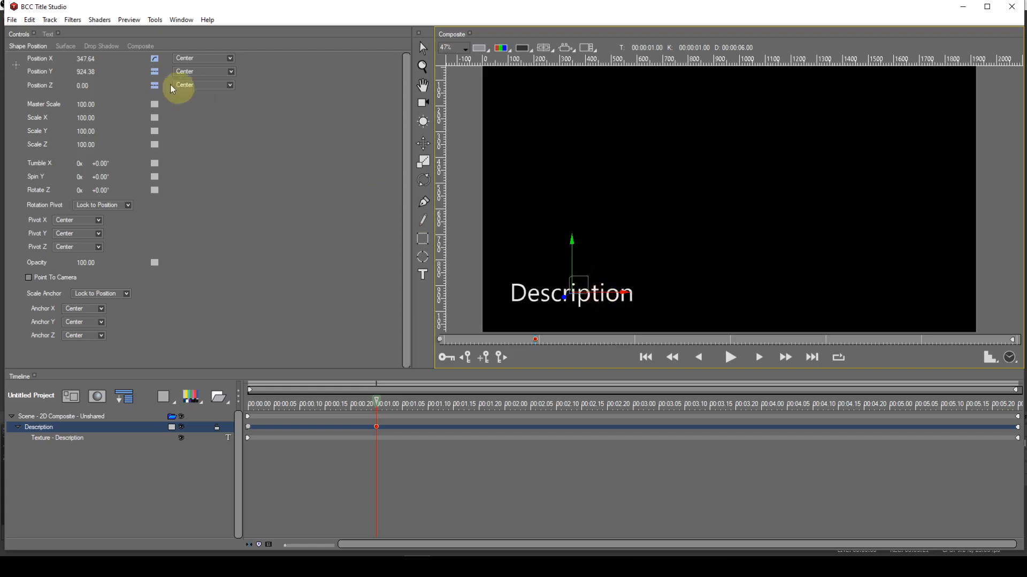
left_click(154, 58)
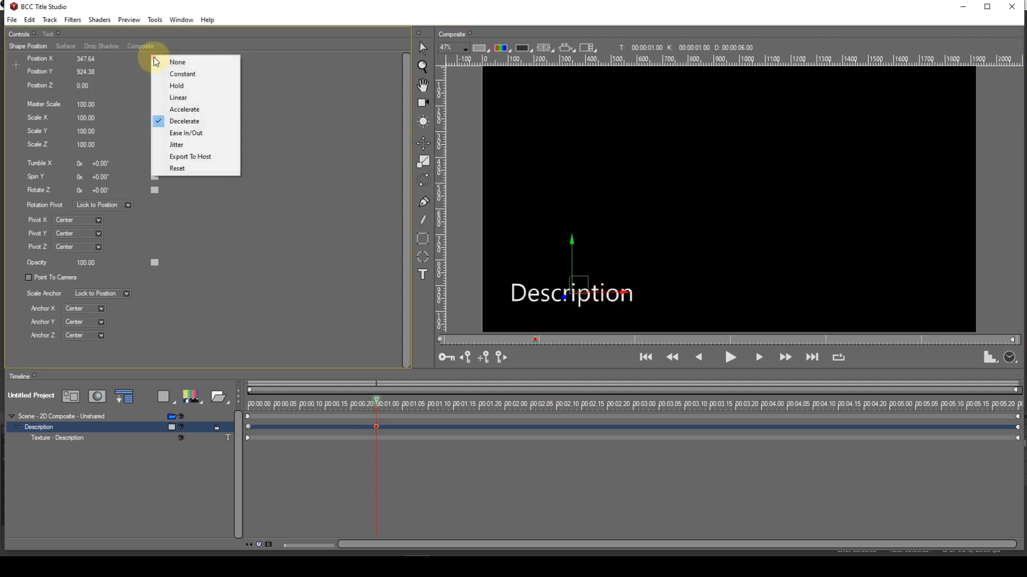
left_click(162, 85)
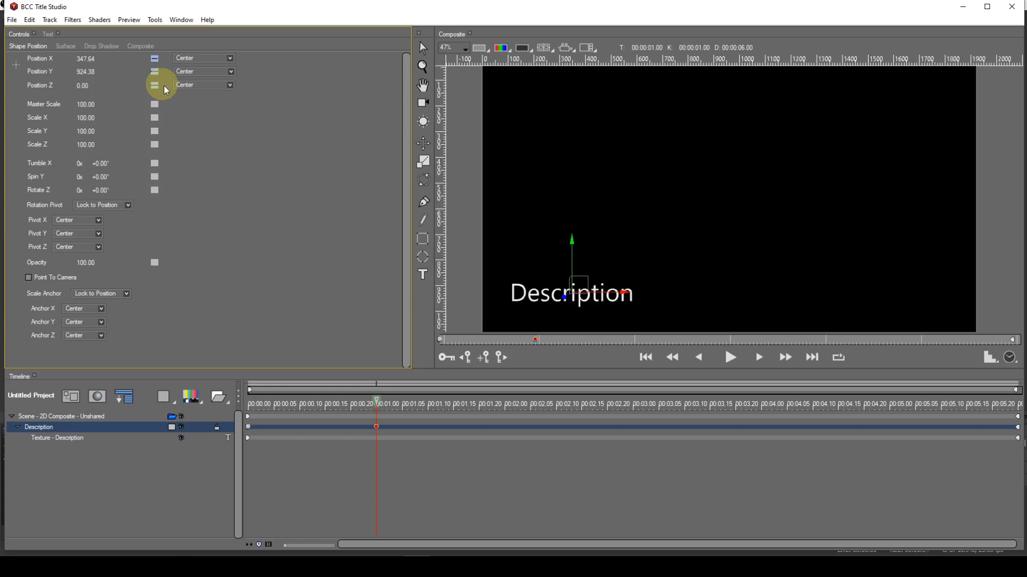
- Play the title animation from the beginning to preview the text sliding in, and return to the start
left_click(645, 357)
left_click(729, 358)
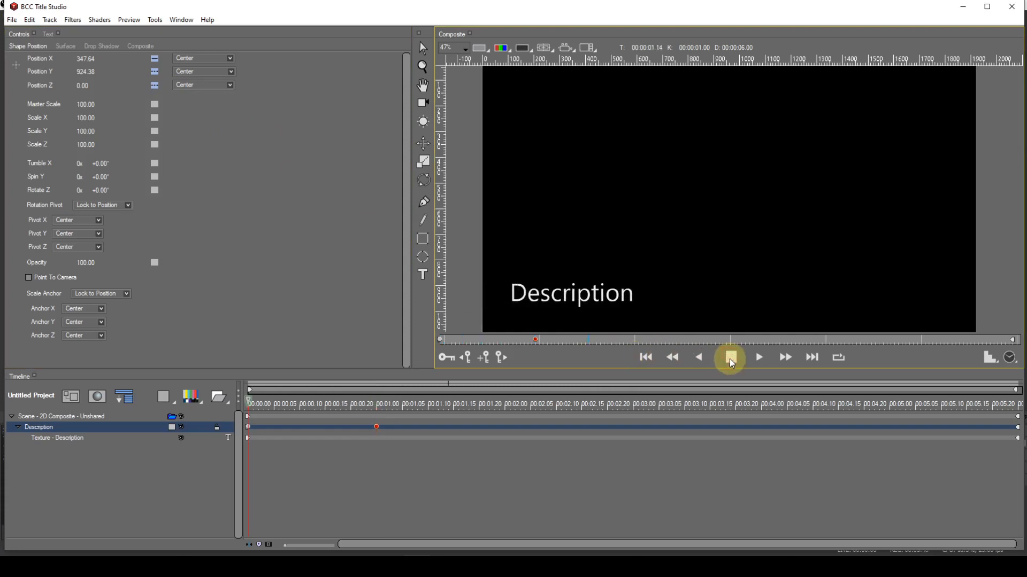
left_click(730, 359)
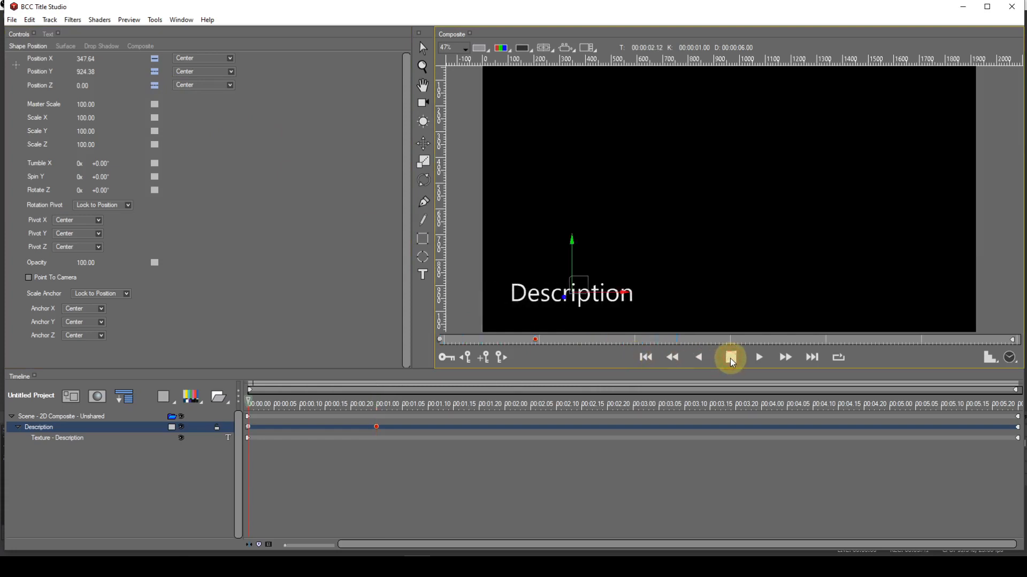
left_click(647, 357)
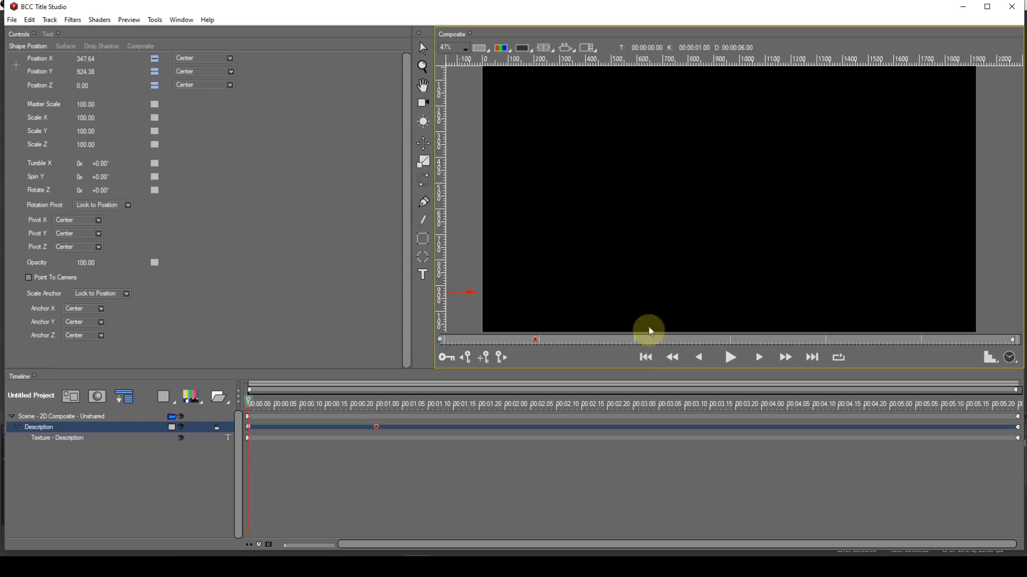
- Add a Description keyframe at 00:00:05.00 and set its Position X interpolation to Accelerate
left_click(649, 48)
type("0500")
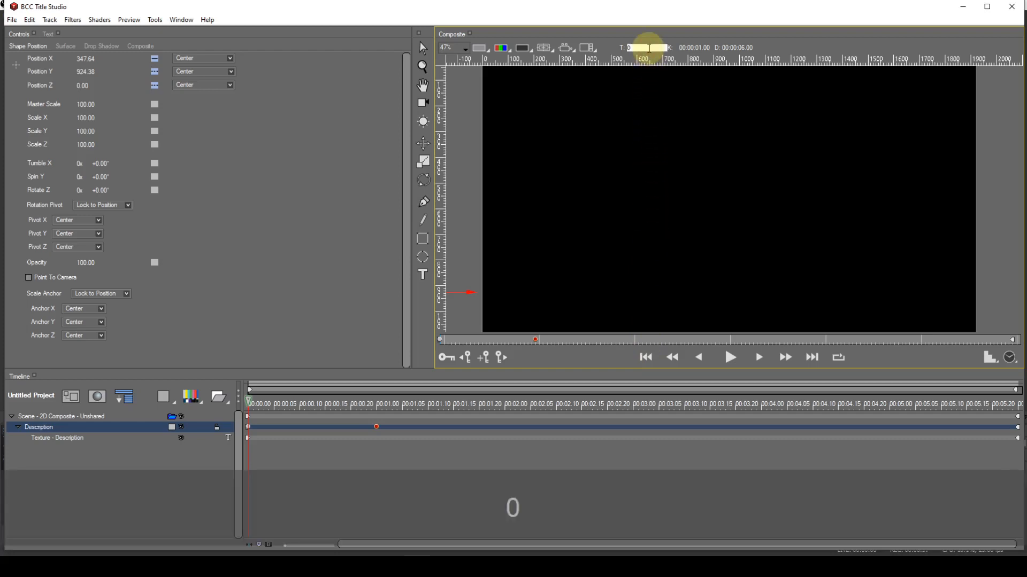
key("Return")
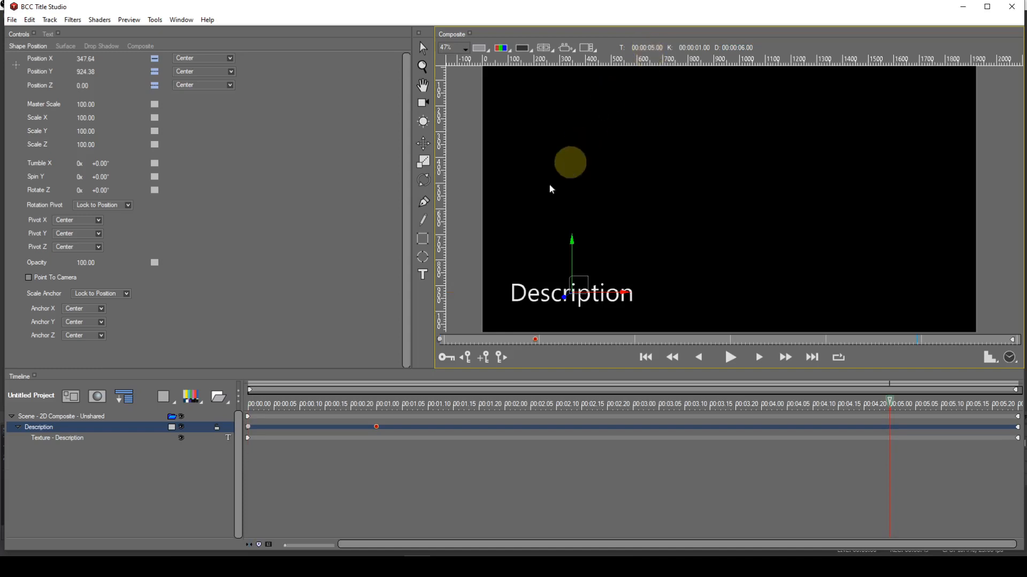
left_click(485, 359)
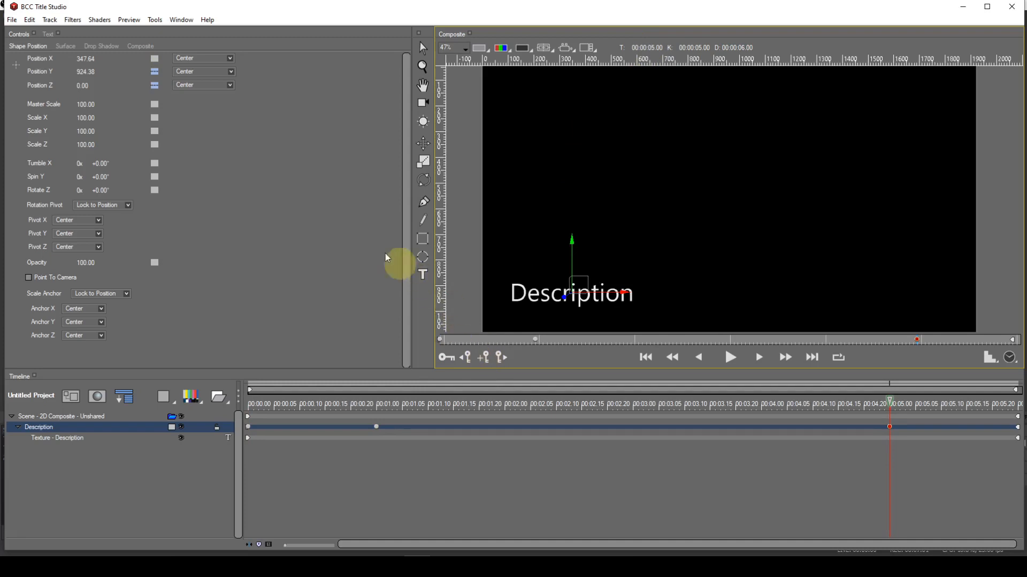
left_click(156, 60)
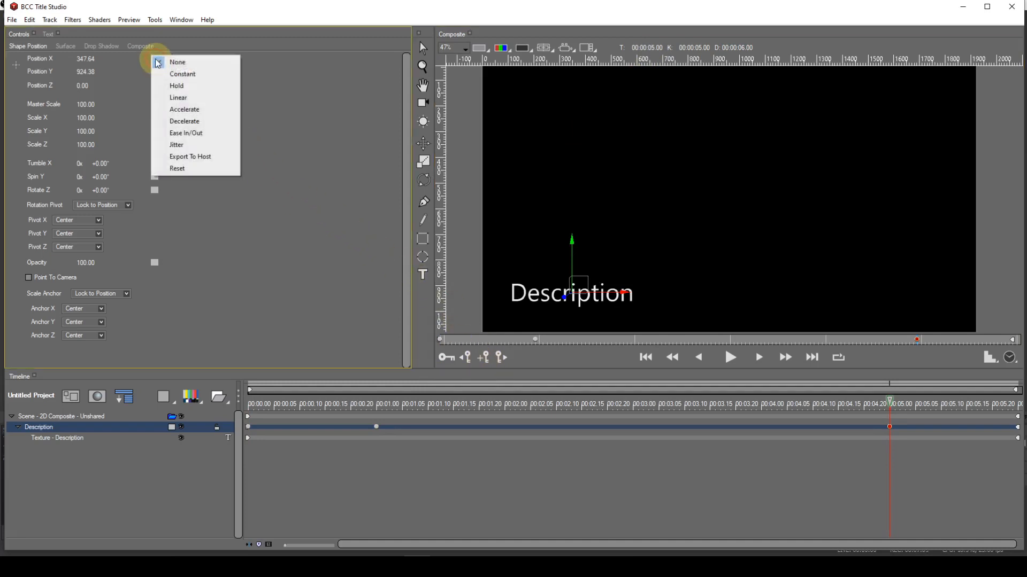
left_click(171, 111)
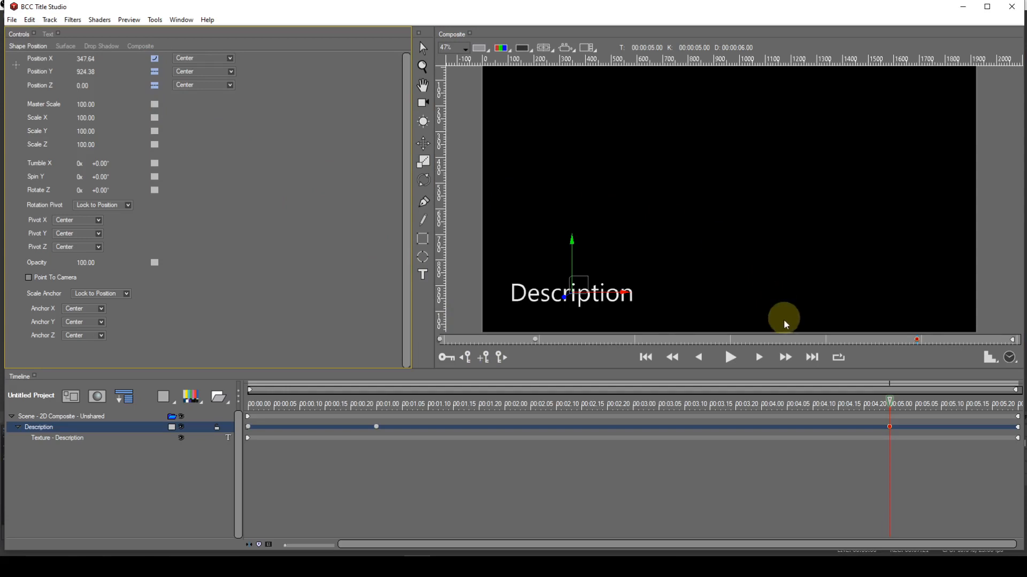
- Add a keyframe at the end of the Description track, 00:00:06.00, and copy the track's first keyframe
left_click(808, 356)
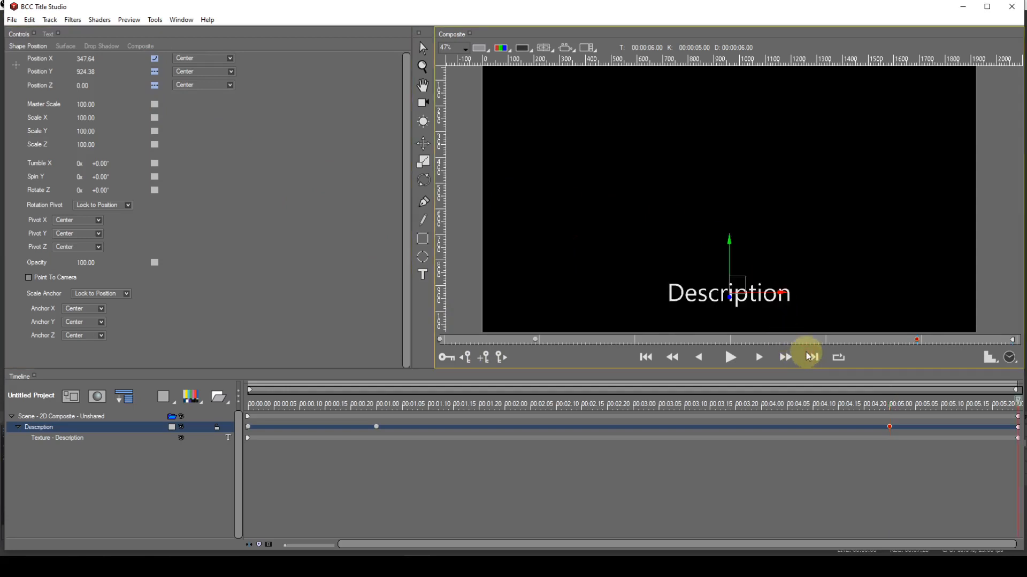
left_click(485, 360)
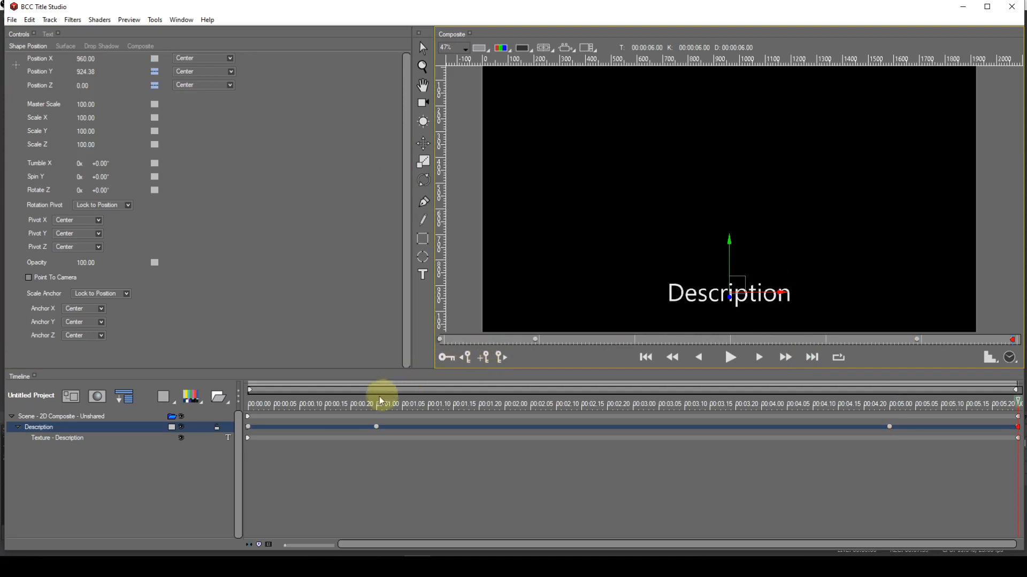
right_click(248, 426)
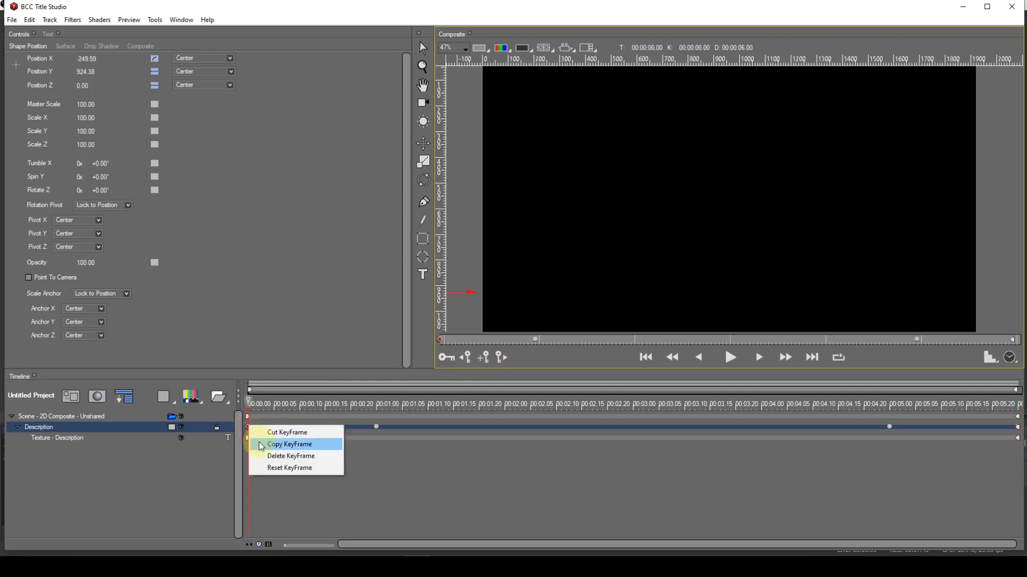
left_click(261, 444)
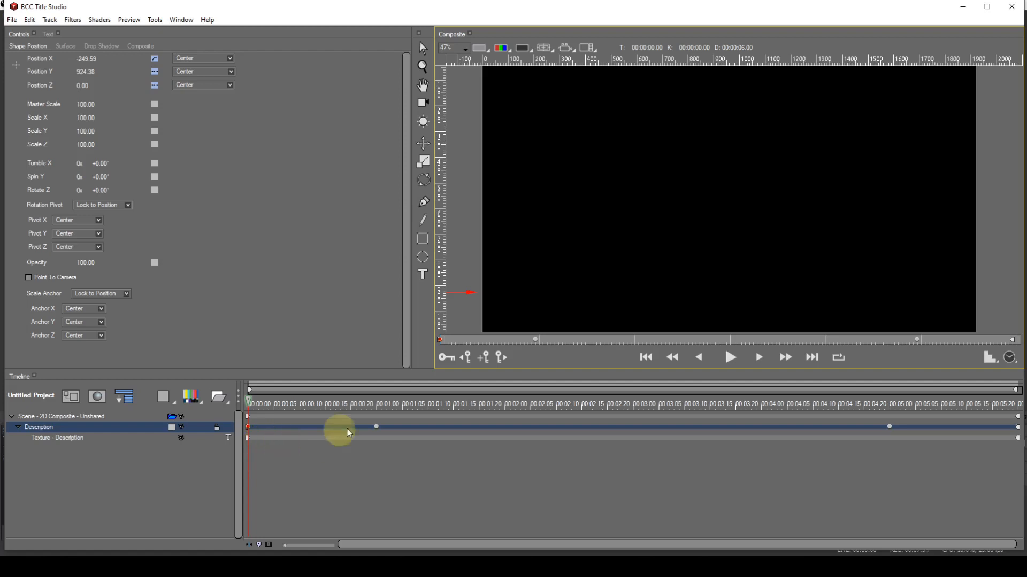
- Paste the copied starting keyframe onto the final keyframe at 00:00:06.00 and set its Position X interpolation to Hold
left_click(810, 358)
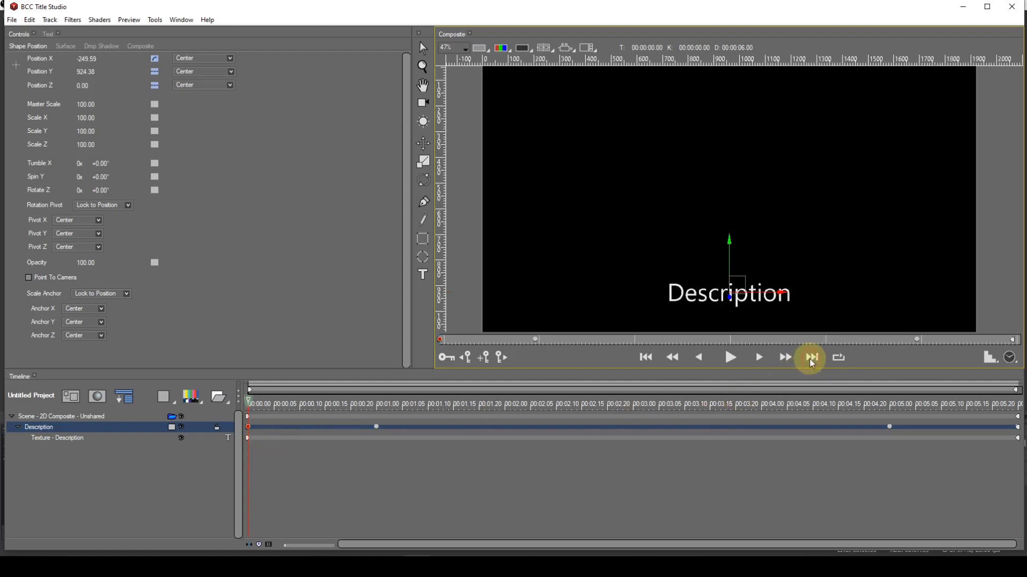
left_click(1019, 428)
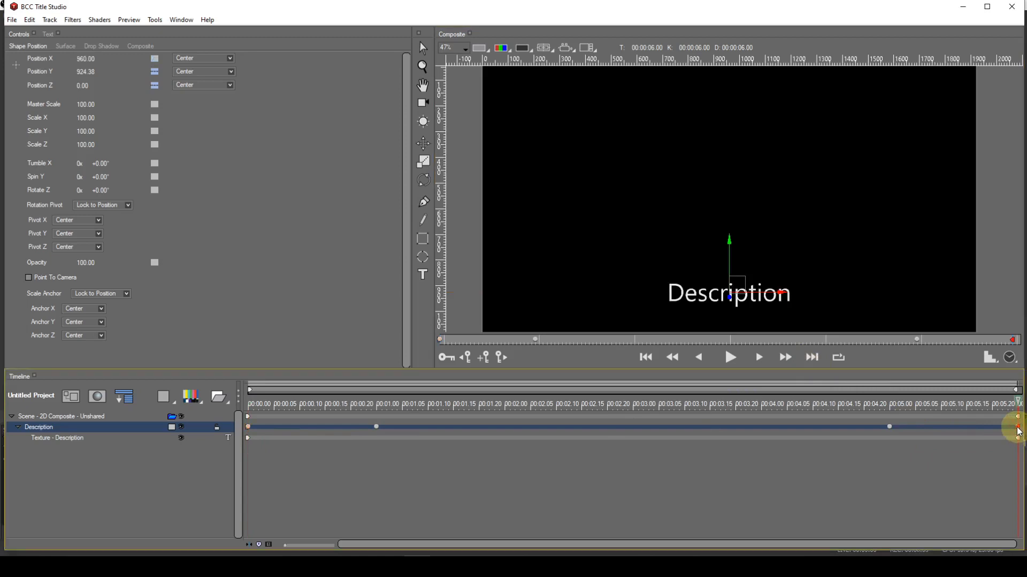
right_click(1018, 431)
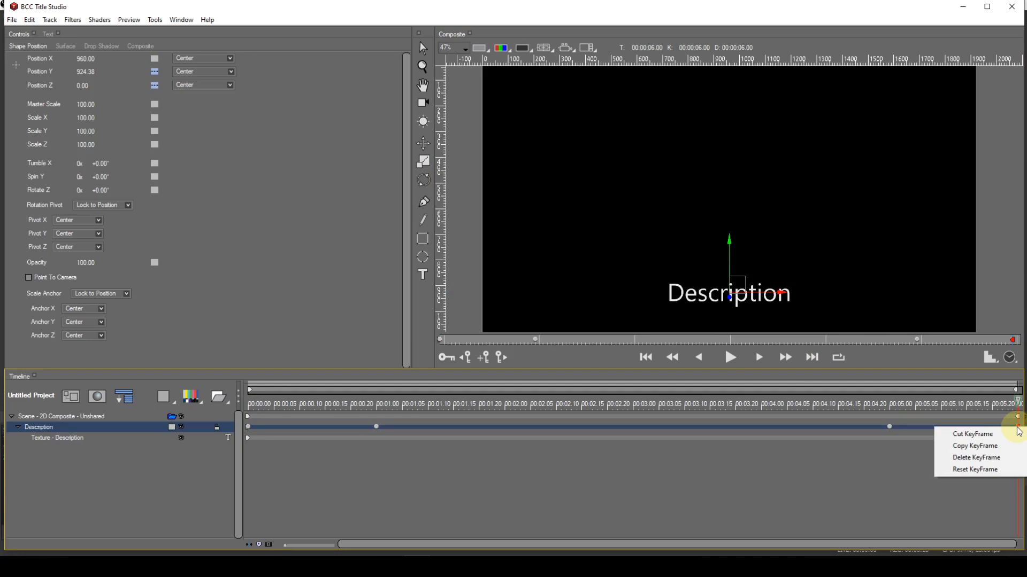
left_click(940, 508)
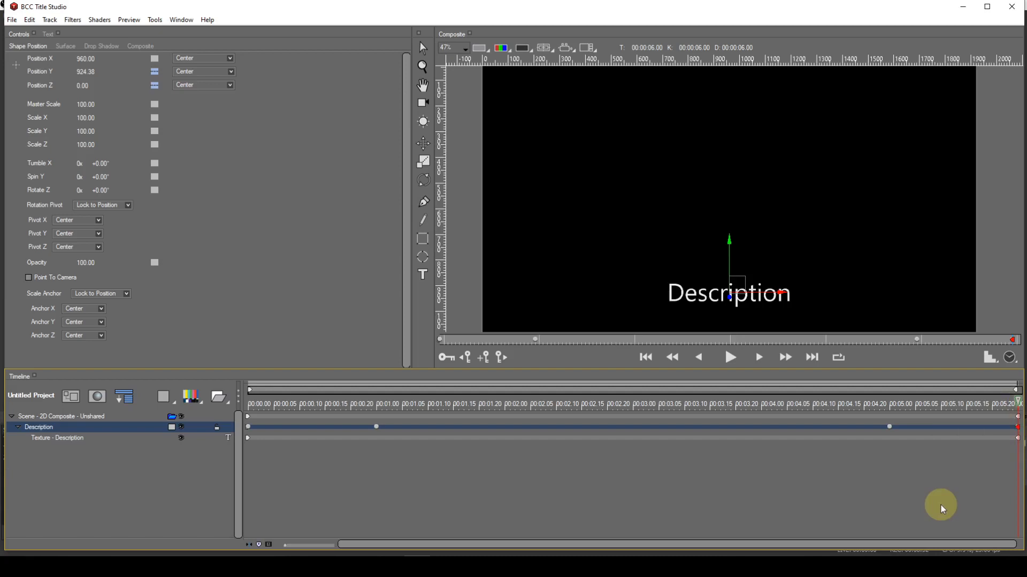
left_click(1020, 431)
key("ctrl+v")
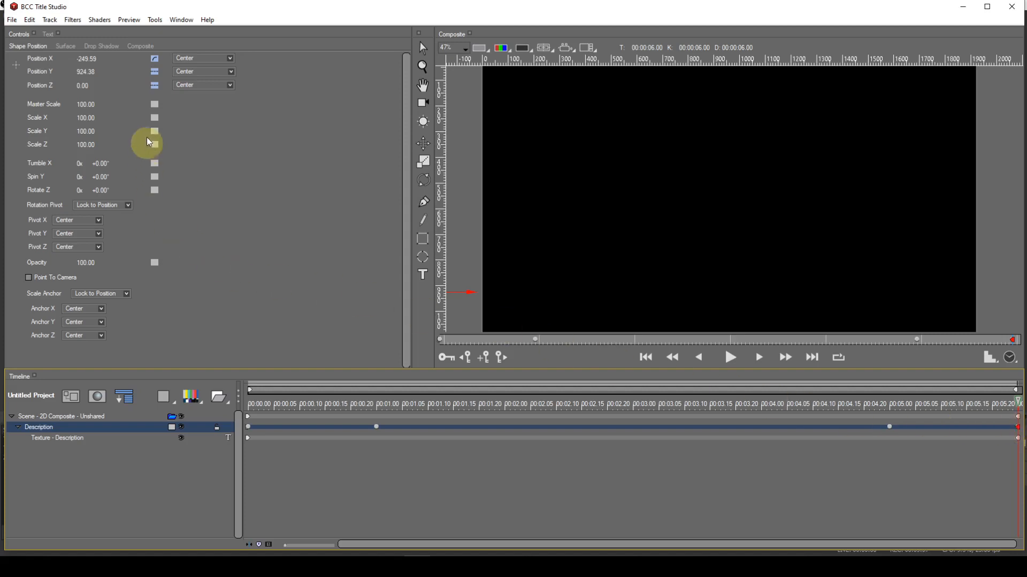
left_click(154, 67)
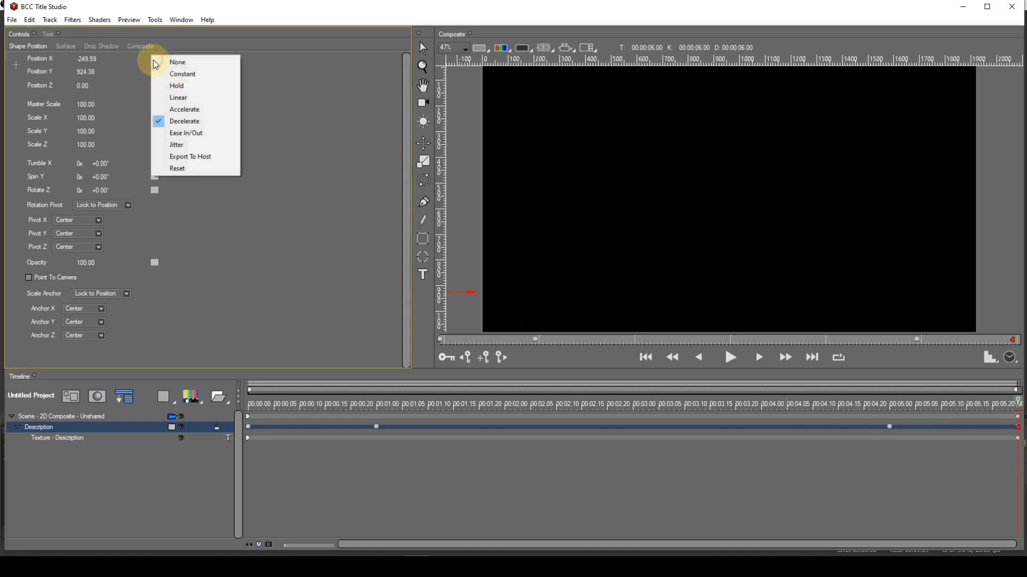
left_click(166, 86)
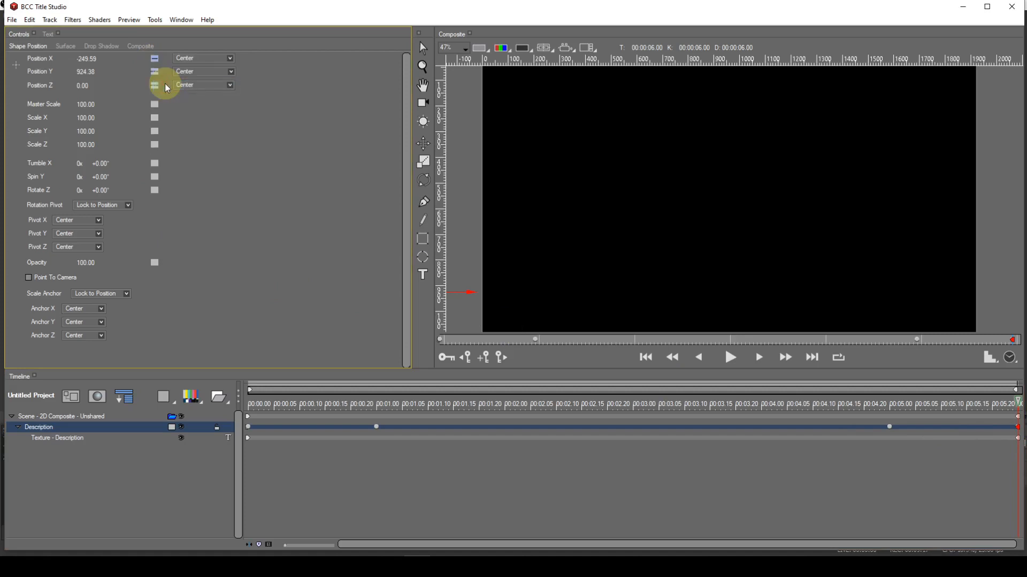
- Play the title animation from the start to preview the full slide-in and slide-out, and return to the first frame
left_click(648, 364)
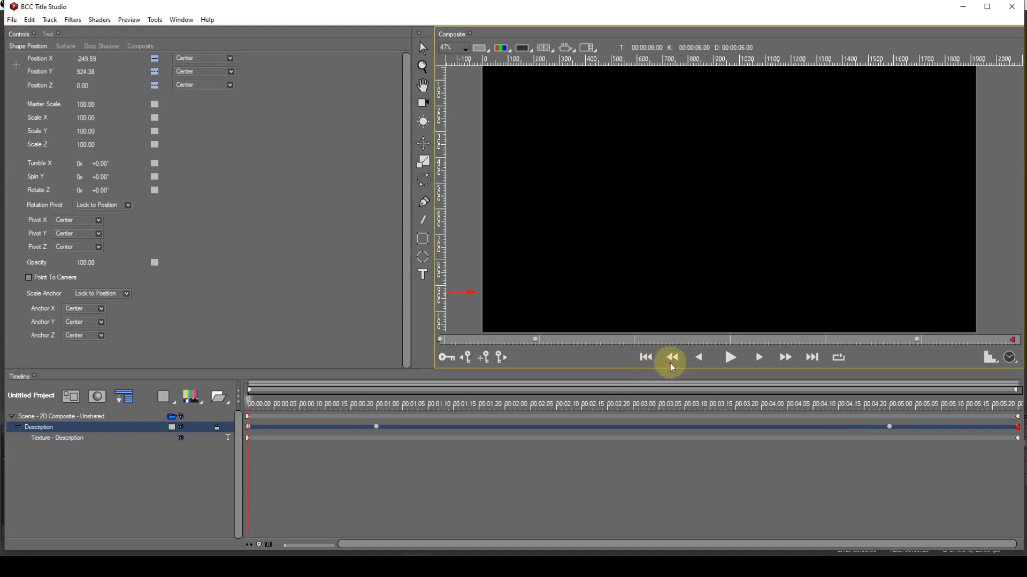
left_click(731, 359)
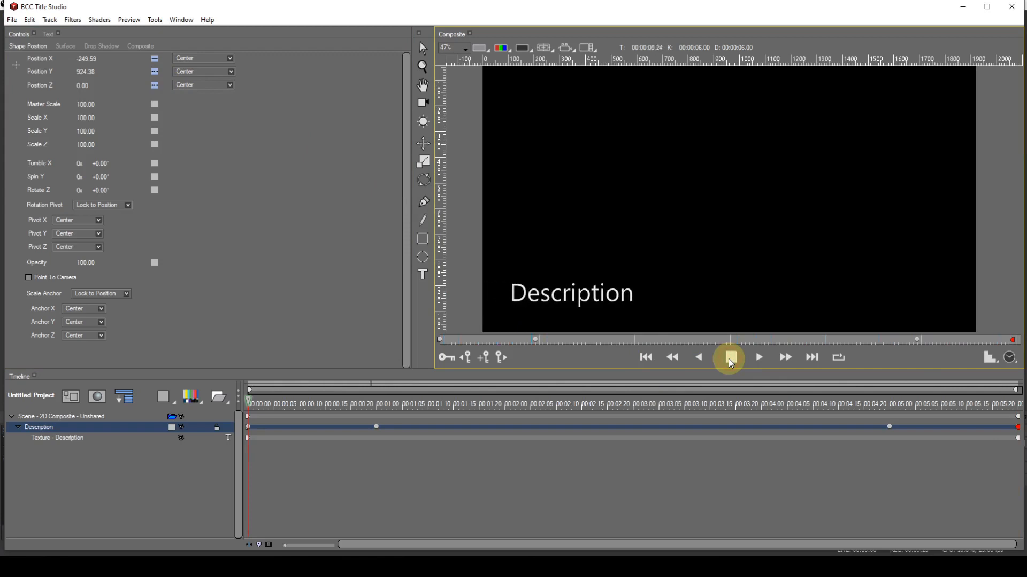
left_click(730, 360)
left_click(648, 358)
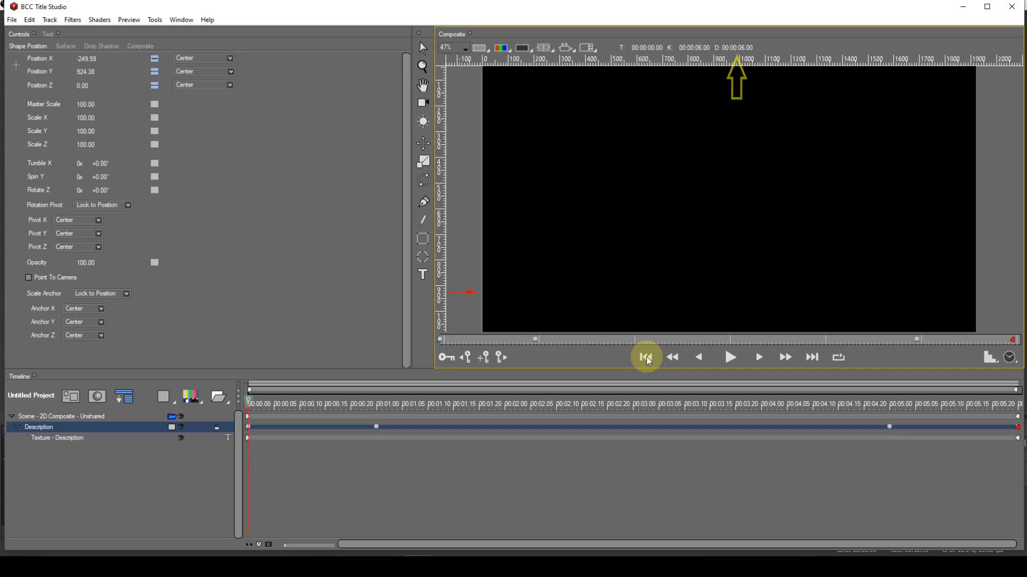
- Set the title duration to 00:00:12.00 and step to the second and third Description keyframes to check their timing
left_click(738, 47)
type("1200")
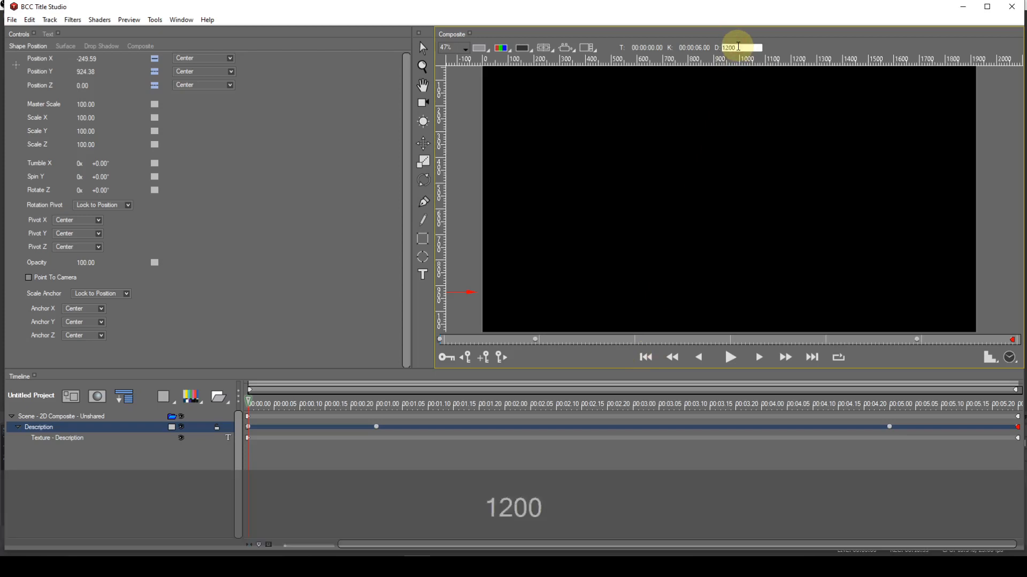
key("Return")
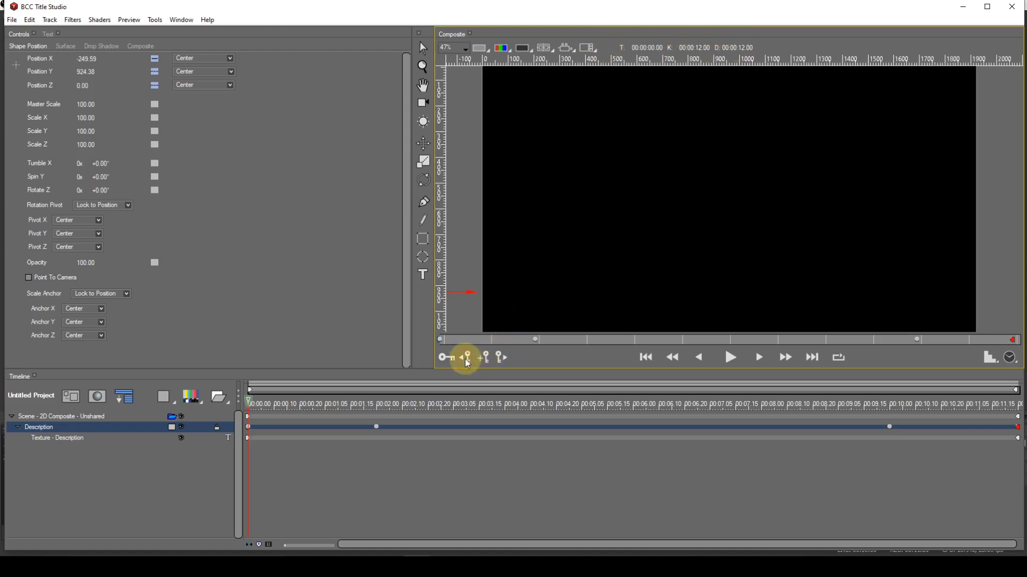
left_click(501, 358)
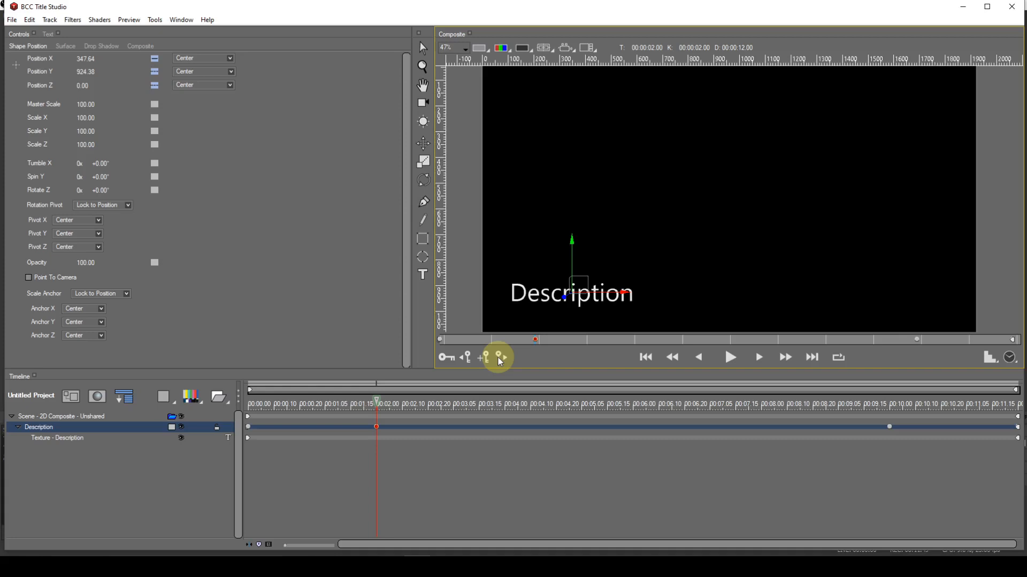
left_click(500, 362)
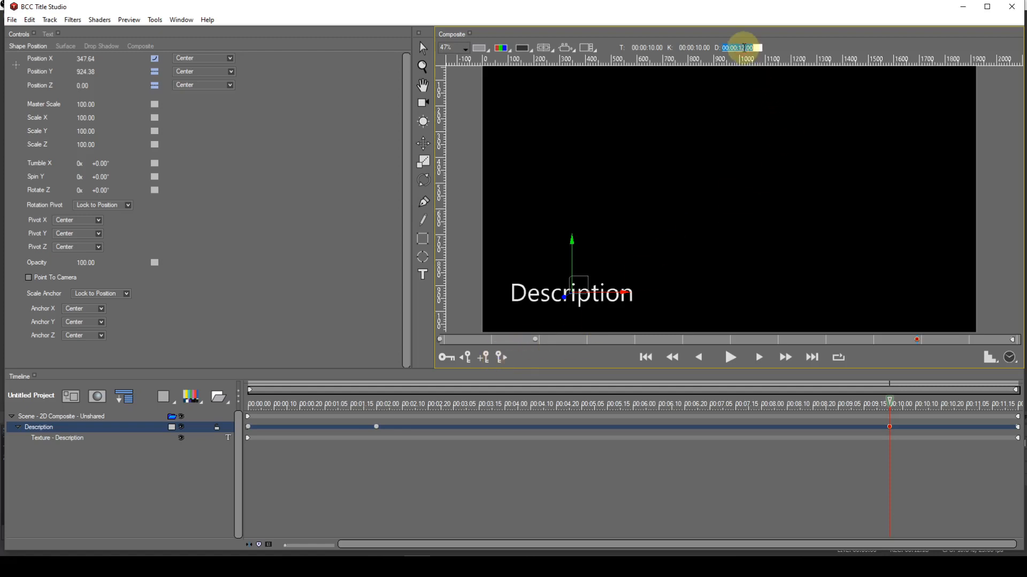
- Set the title duration back to 00:00:06.00 and return to the first frame
type("0600")
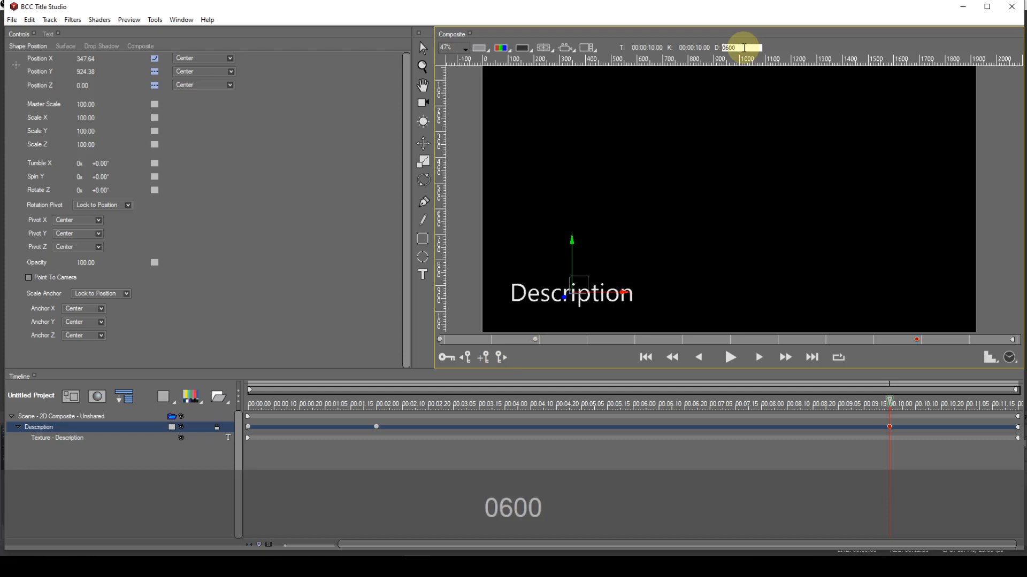
key("Return")
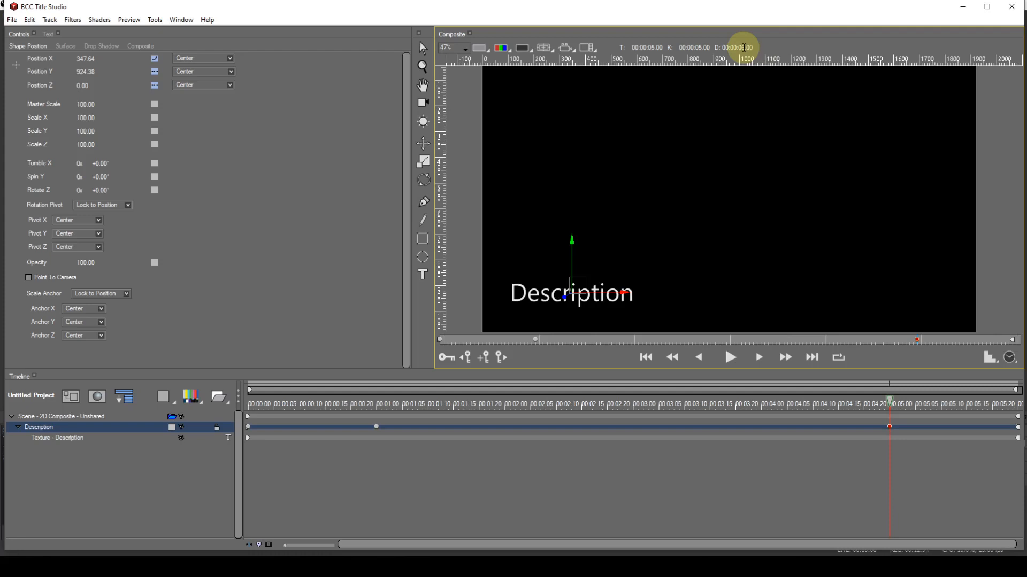
left_click(647, 357)
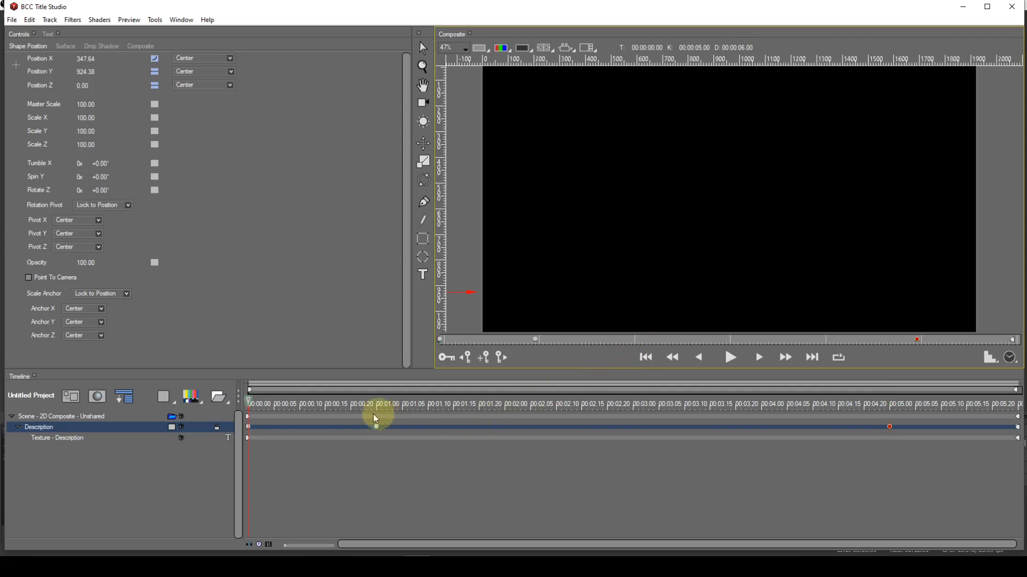
- Add a rigid run covering the slide-in from the timeline start to about 00:00:01.05
right_click(332, 394)
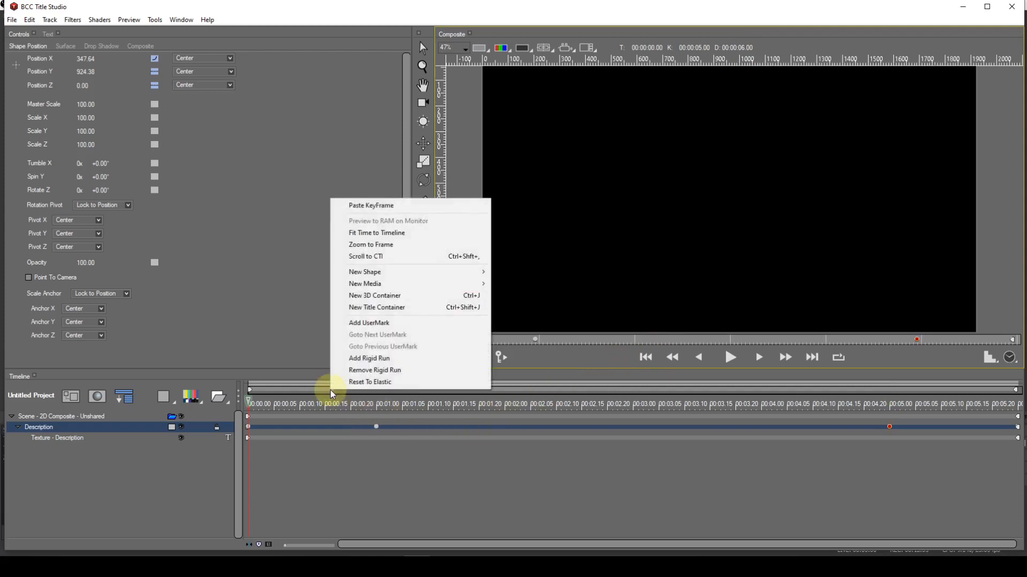
left_click(350, 361)
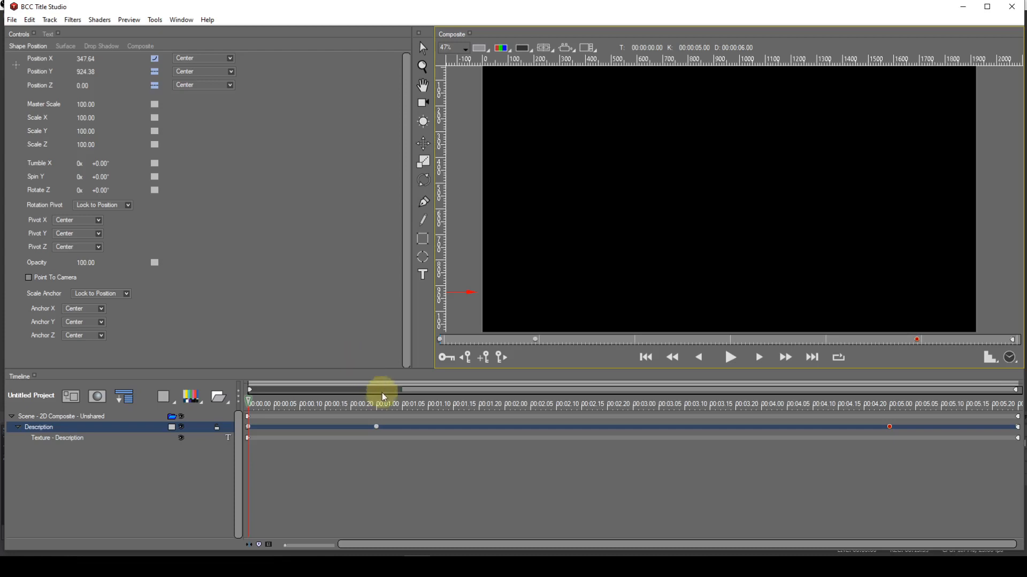
left_click_drag(400, 392, 439, 396)
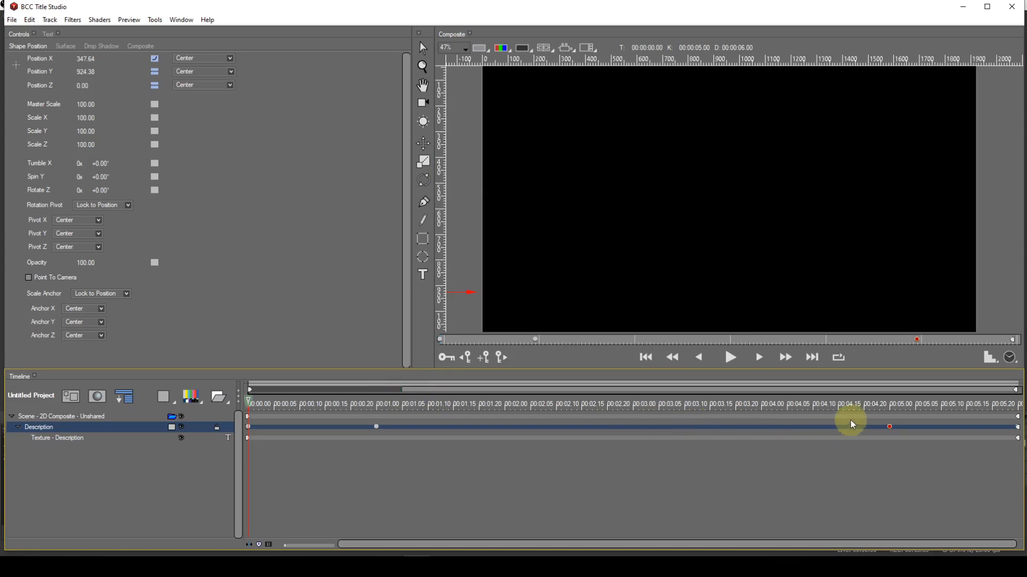
- Add a second rigid run covering the slide-out, from 00:00:04.22 to the timeline's end, and return to the first frame
left_click(874, 406)
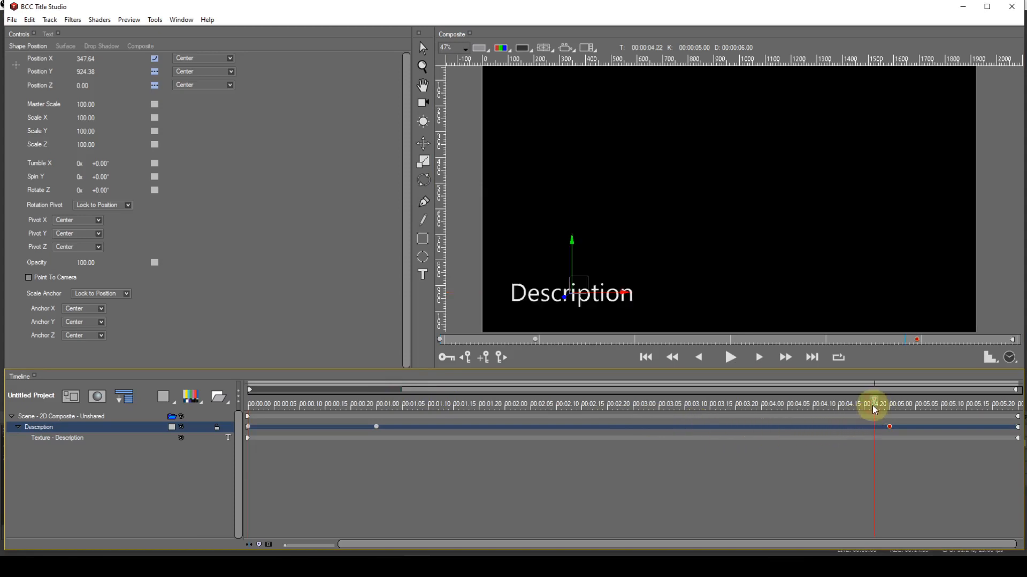
right_click(896, 394)
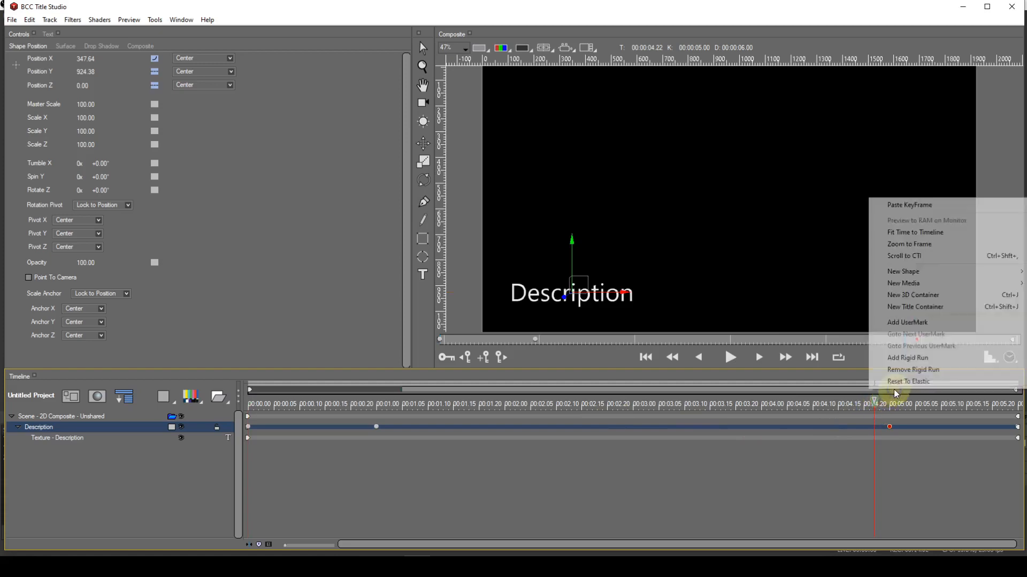
left_click(899, 363)
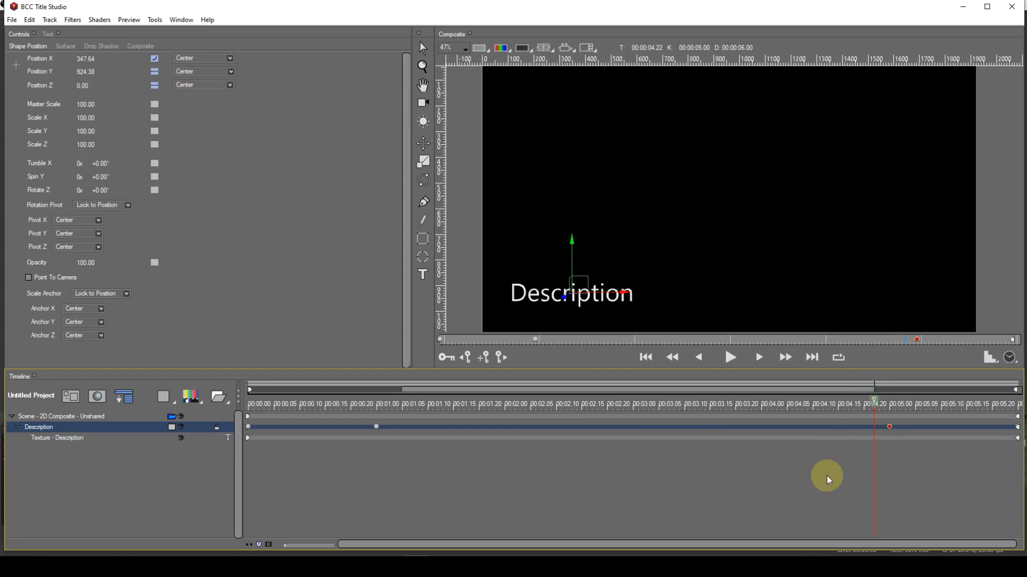
left_click(646, 360)
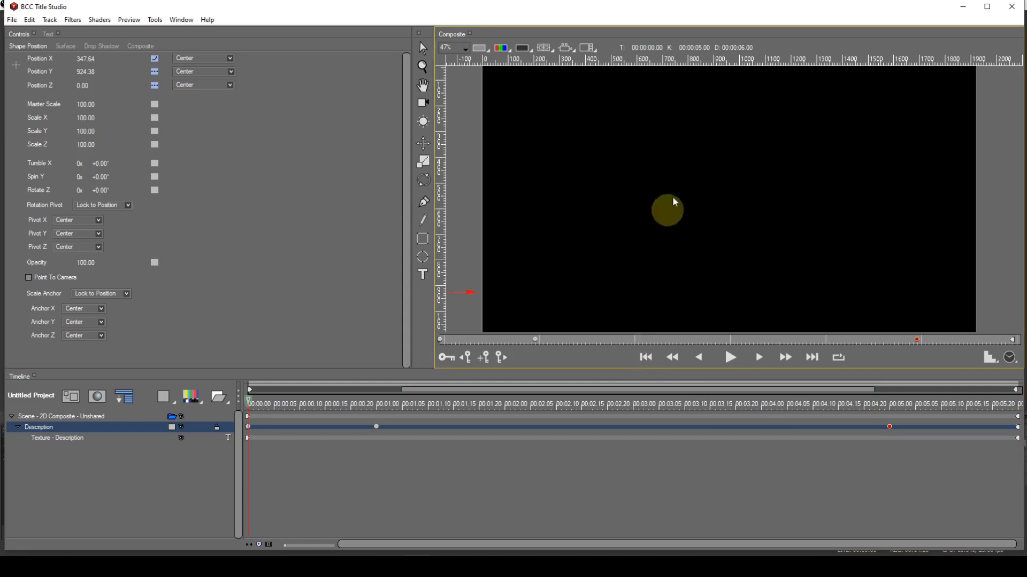
- Extend the title duration to 00:00:12.00 and step through the two middle Description keyframes to check the preserved slide timing
double_click(735, 48)
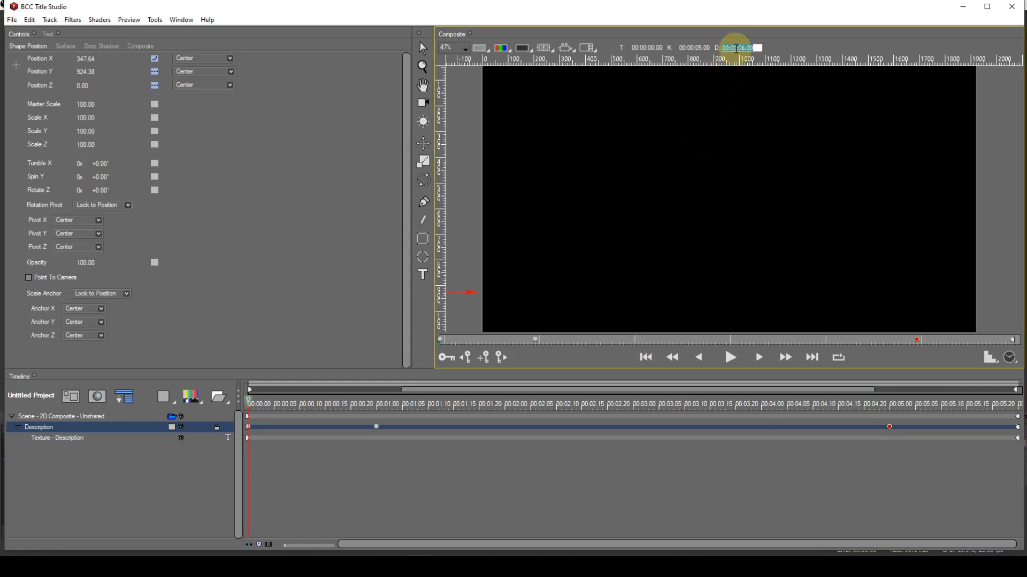
type("1200")
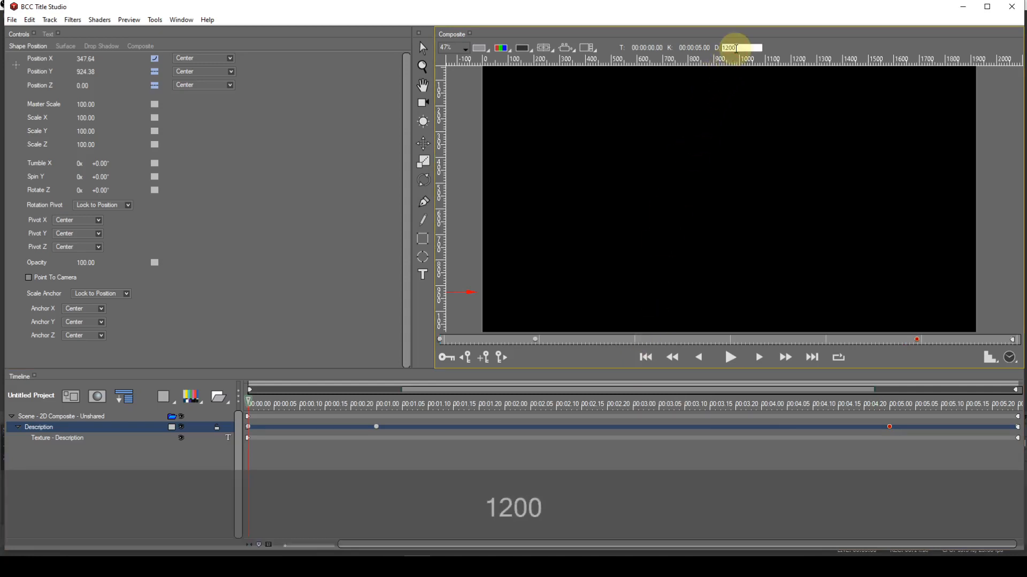
key("Return")
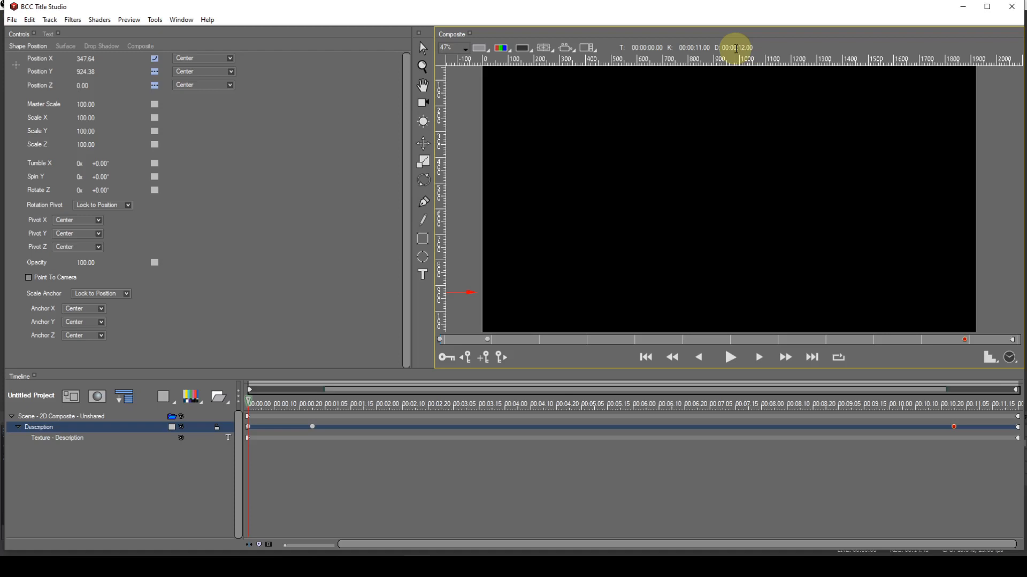
left_click(502, 358)
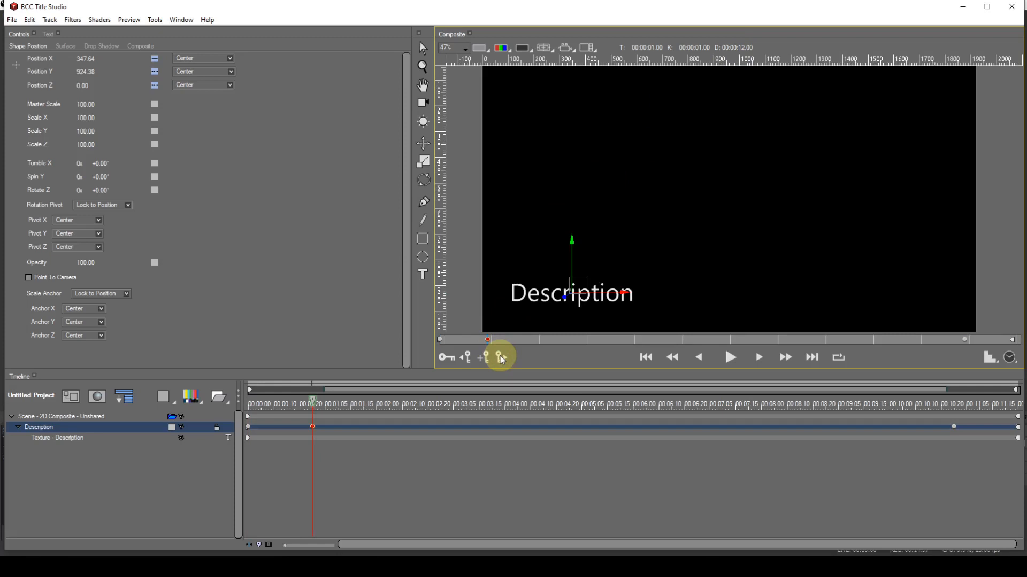
left_click(501, 357)
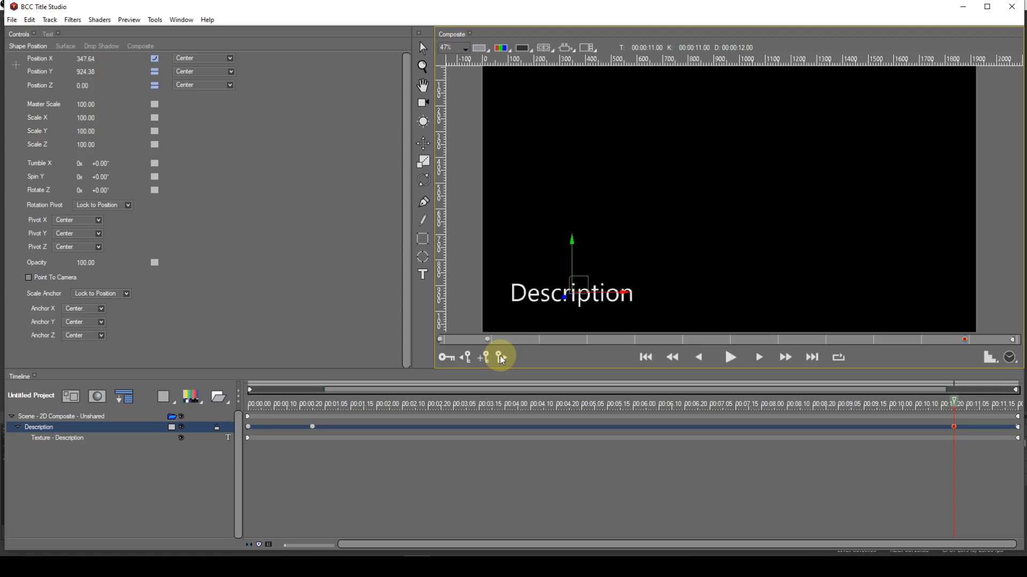
- Add a rigid run in the middle of the timeline at 00:00:04.24 and shift it earlier to begin at about 00:00:03.17
right_click(567, 391)
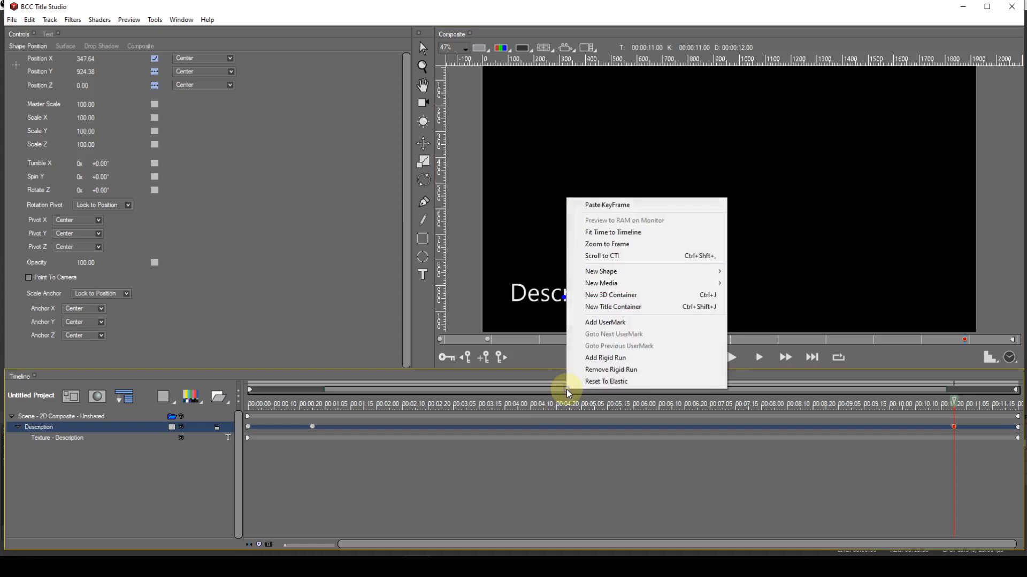
left_click(585, 358)
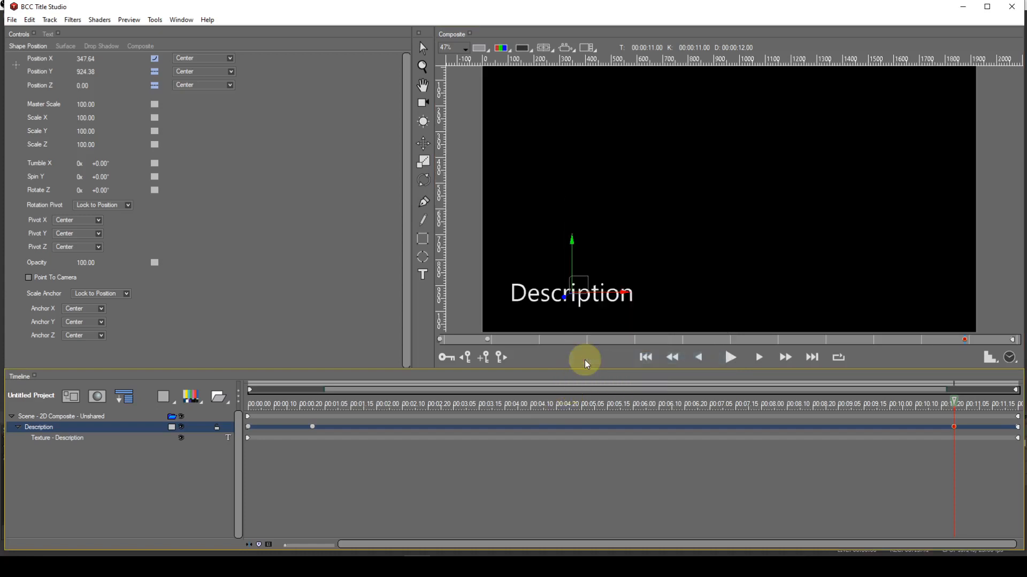
right_click(578, 394)
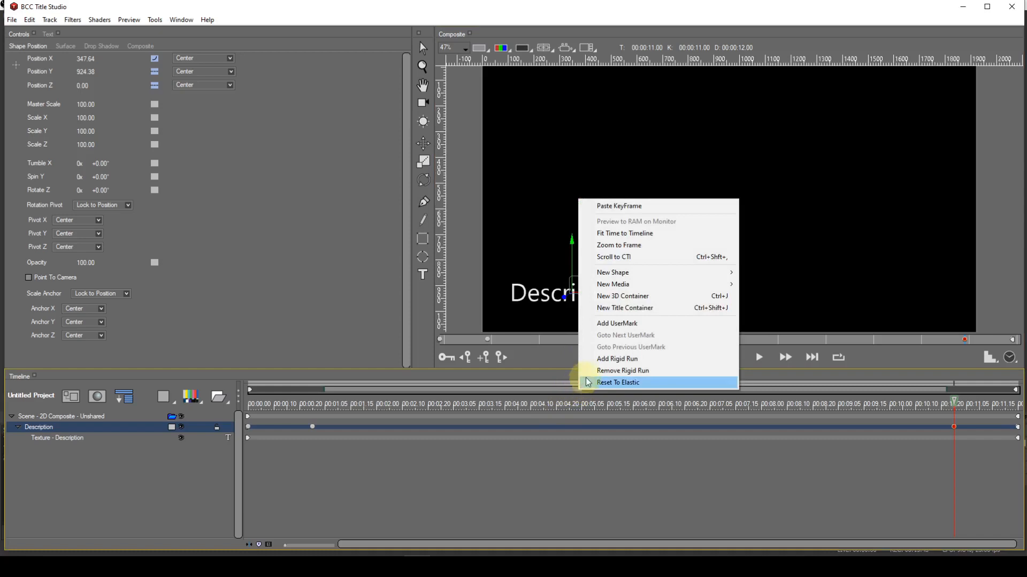
left_click(604, 360)
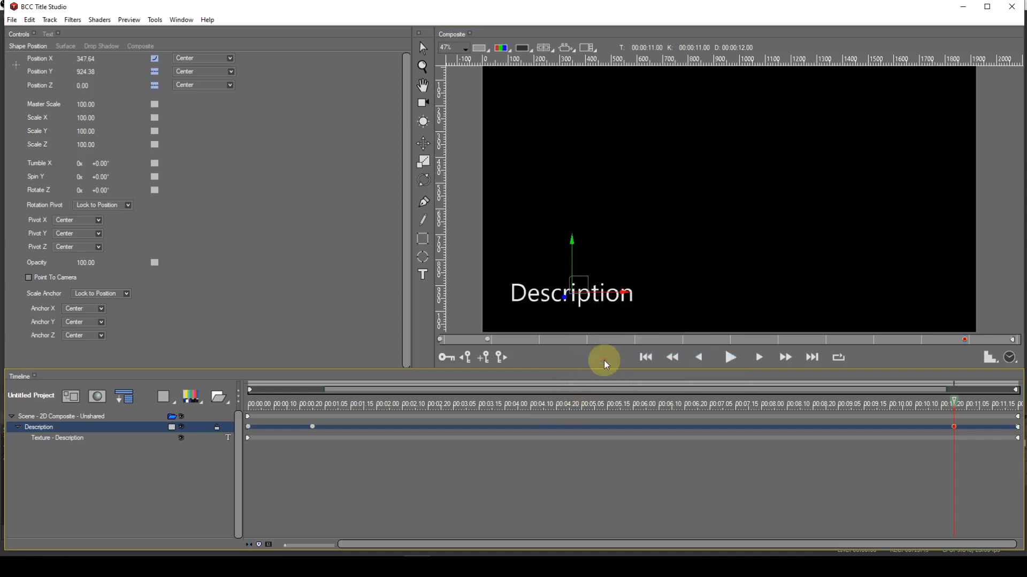
left_click(559, 416)
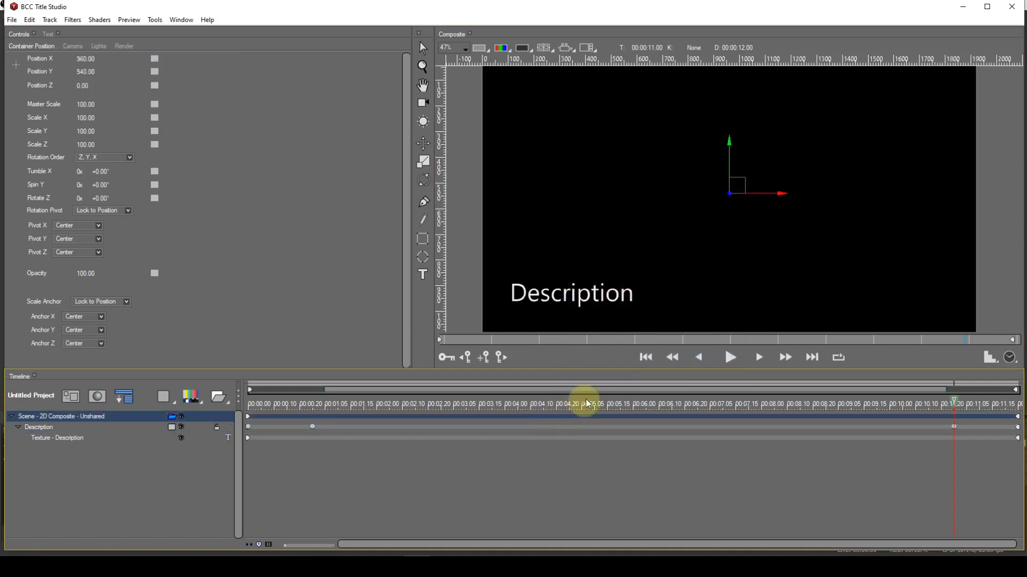
left_click(567, 403)
right_click(580, 394)
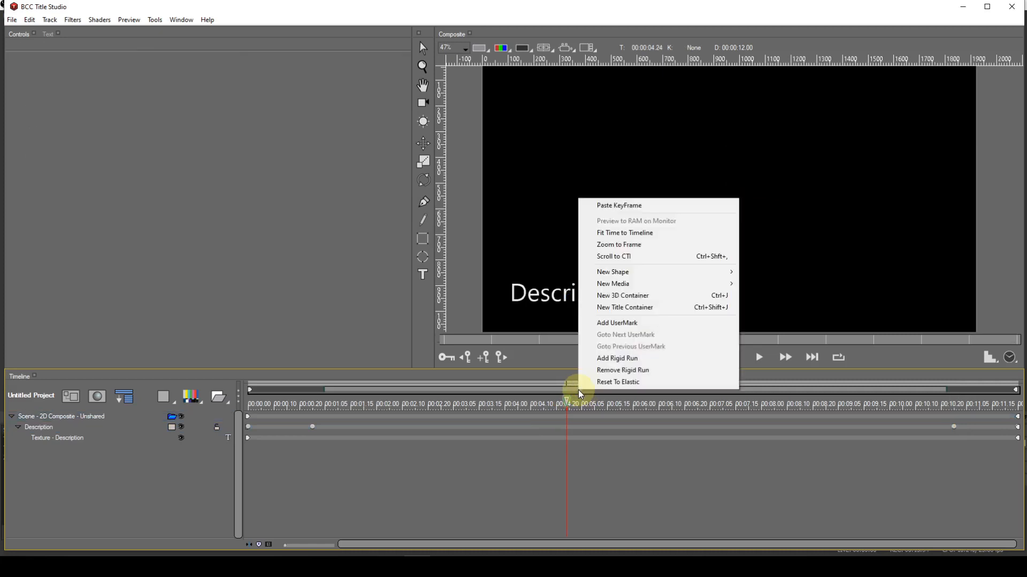
left_click(605, 359)
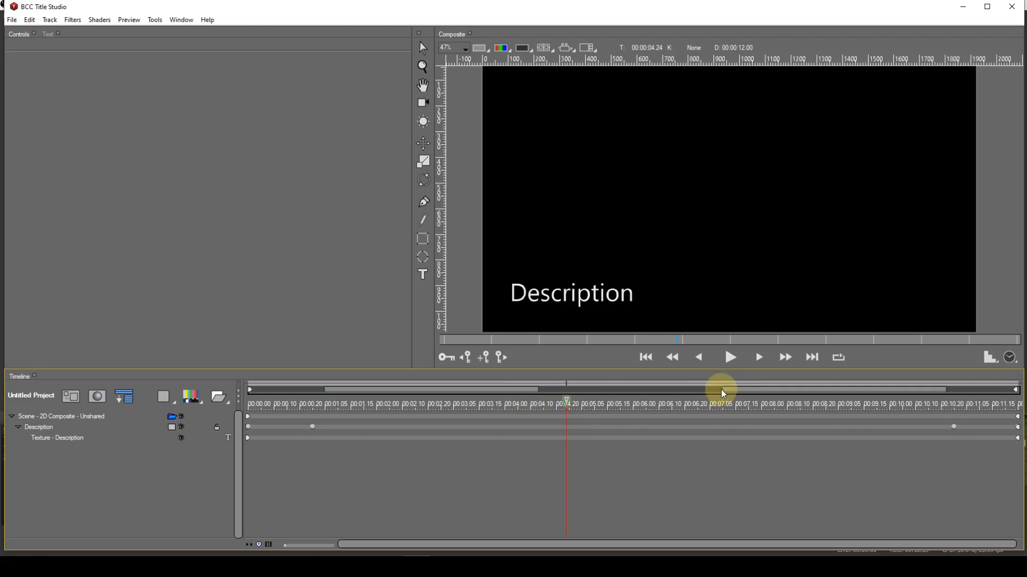
left_click_drag(721, 392, 693, 392)
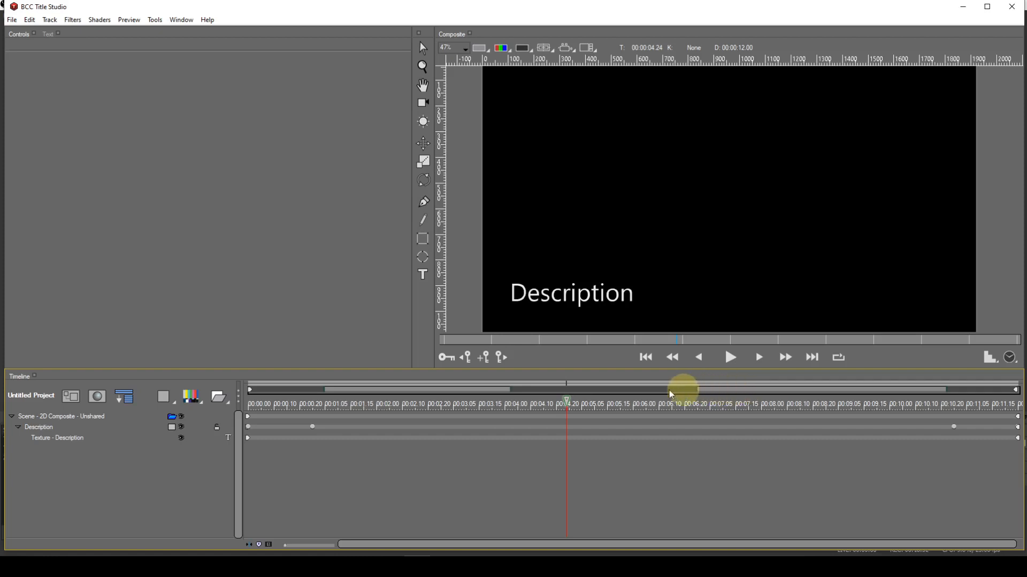
mouse_move(642, 395)
left_mouse_down()
mouse_move(798, 395)
mouse_move(625, 396)
left_mouse_up()
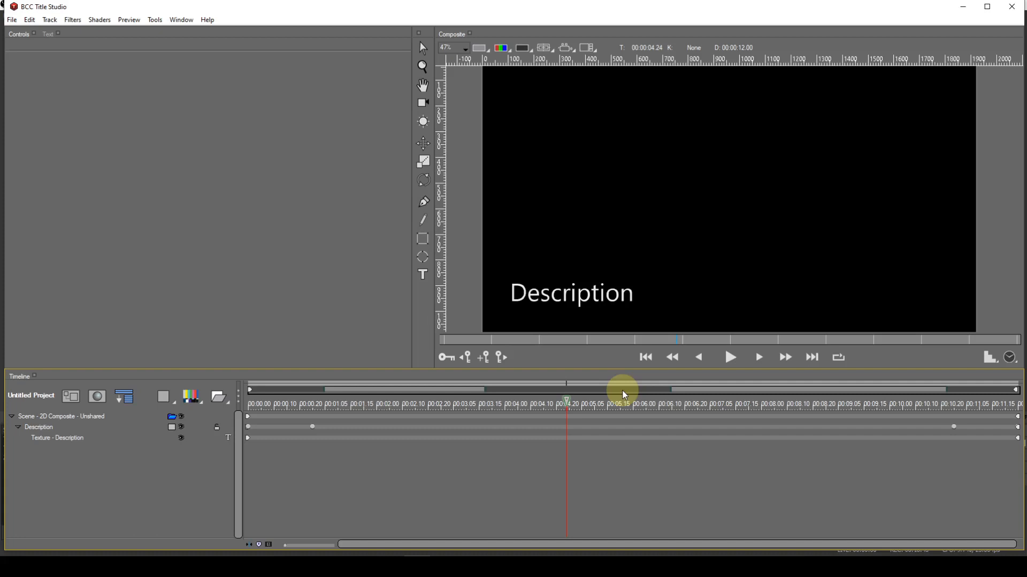
- Remove the middle rigid run and reset the whole timeline to elastic
right_click(621, 392)
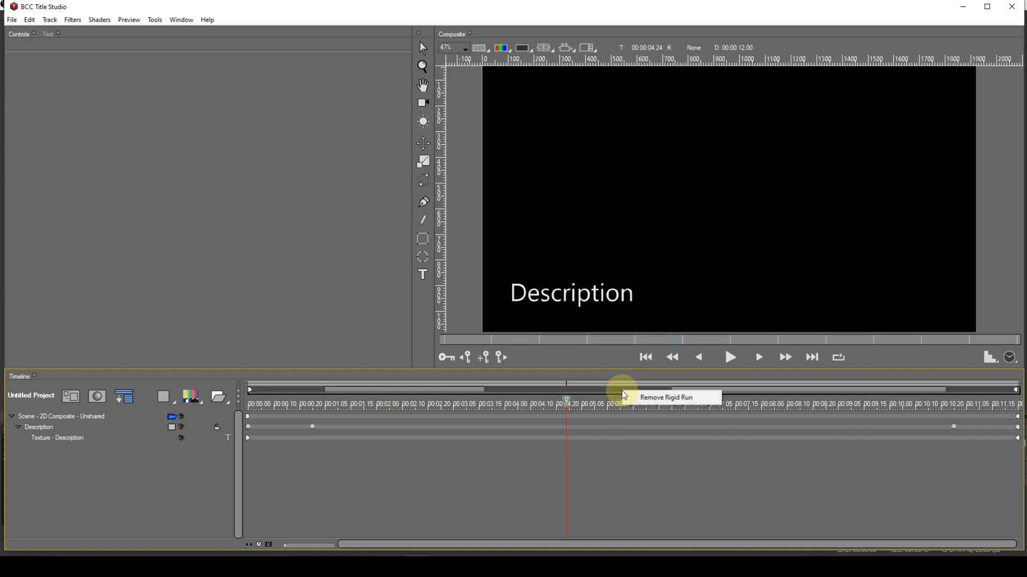
left_click(640, 398)
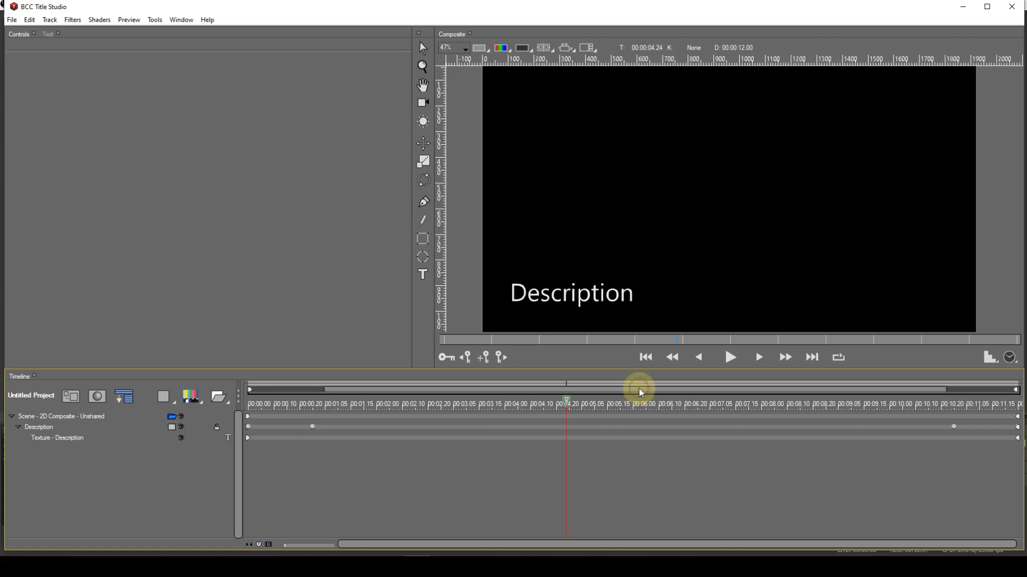
right_click(641, 393)
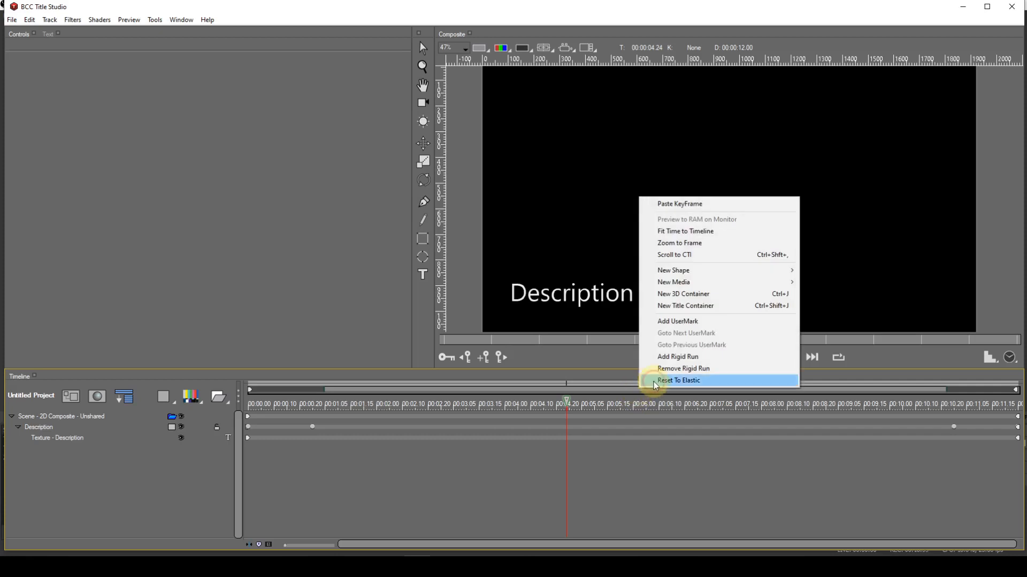
left_click(654, 381)
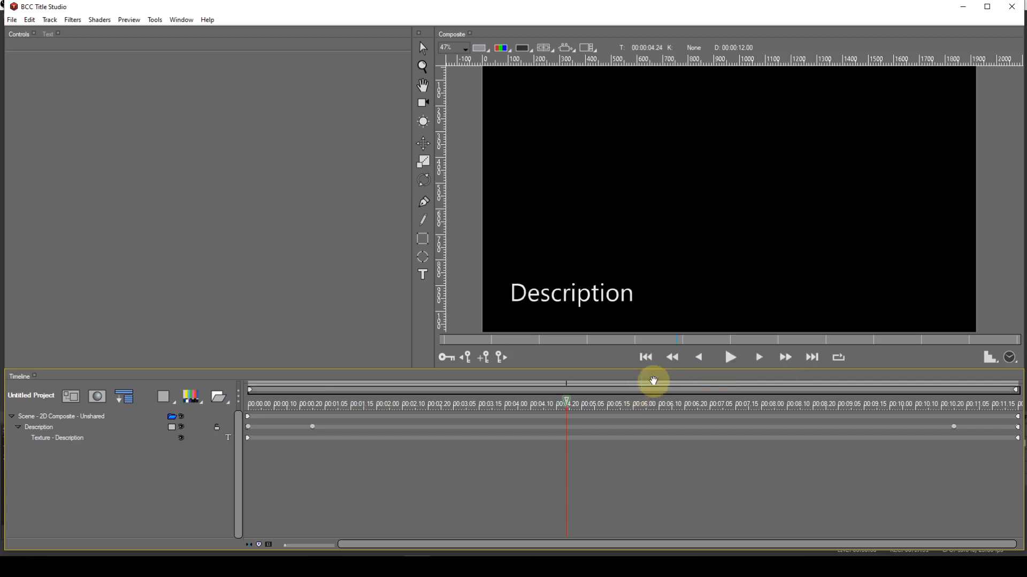